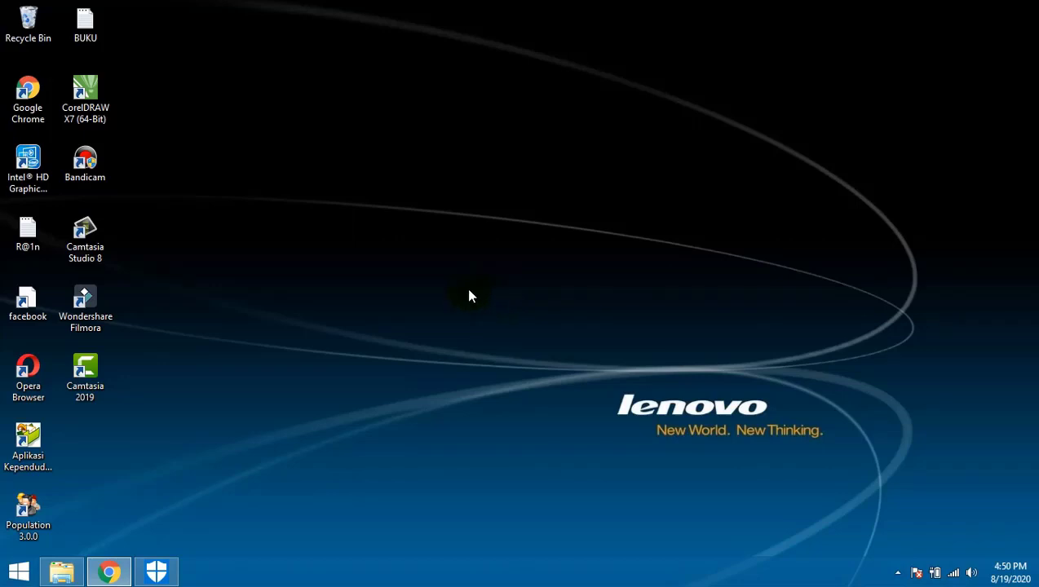
pyautogui.rightClick(504, 208)
pyautogui.click(550, 244)
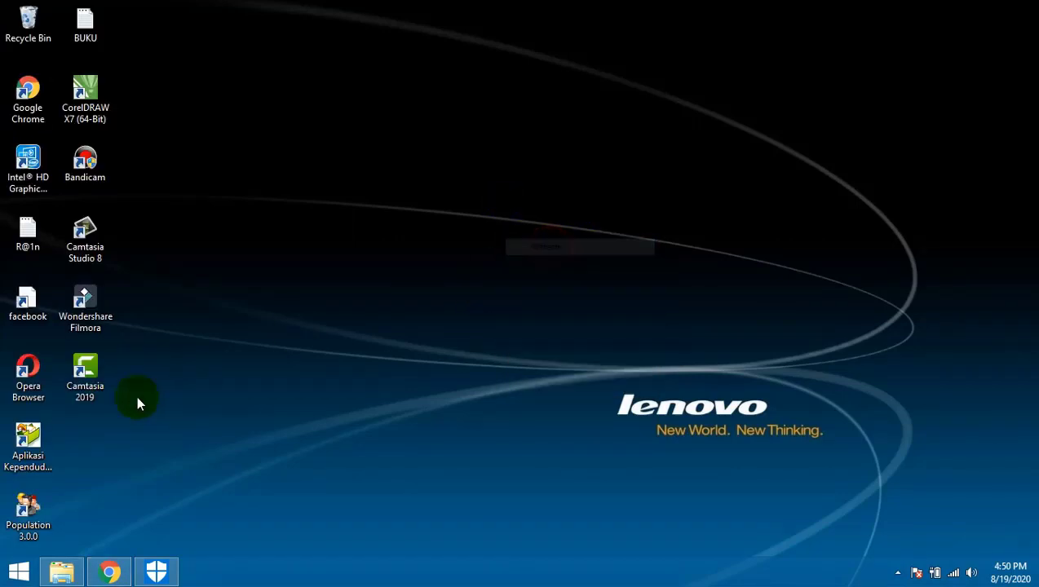
pyautogui.rightClick(314, 229)
pyautogui.click(352, 269)
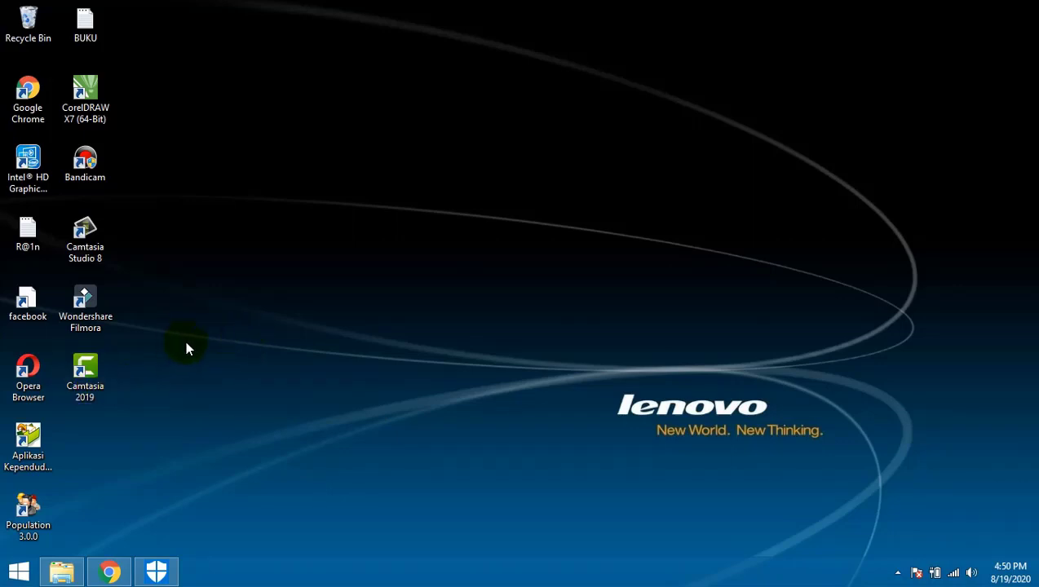
pyautogui.rightClick(282, 269)
pyautogui.click(330, 319)
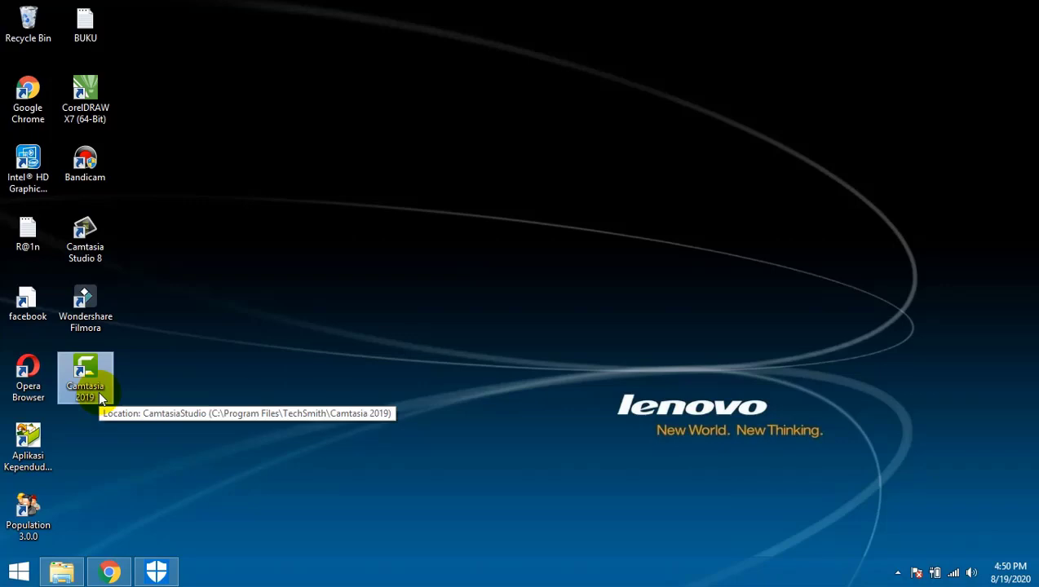
# Step: Launch Camtasia 2019 from the desktop
pyautogui.doubleClick(100, 397)
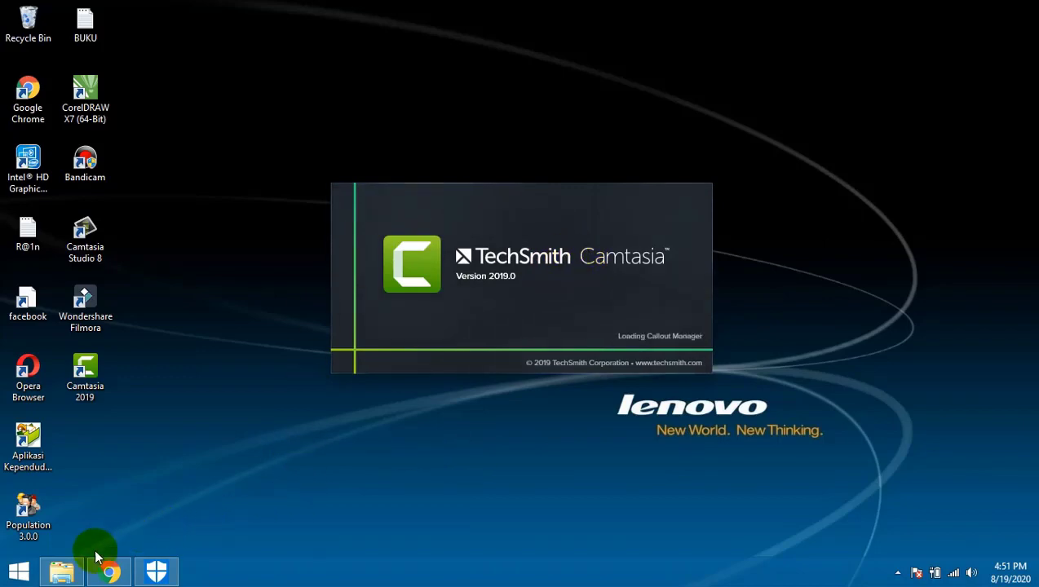
# Step: Switch to File Explorer and play the finished YouTube intro MP4 video in the open project folder
pyautogui.click(65, 574)
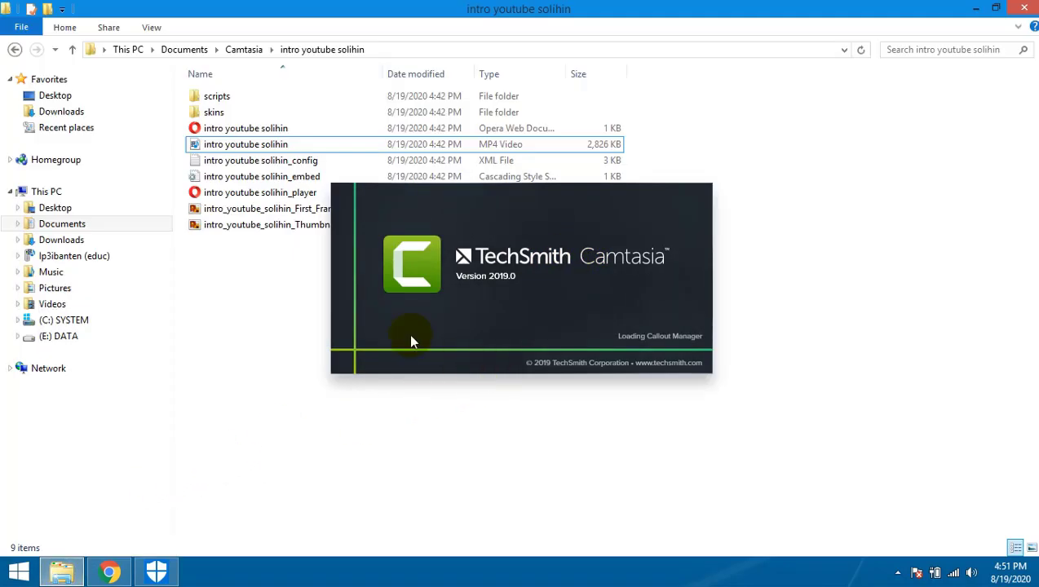
pyautogui.click(475, 192)
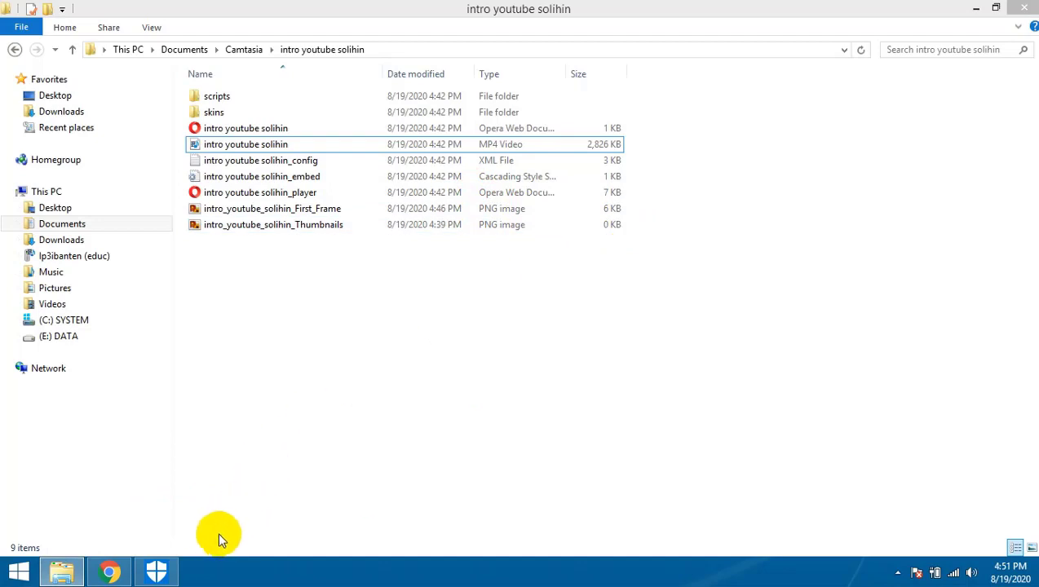
pyautogui.click(280, 161)
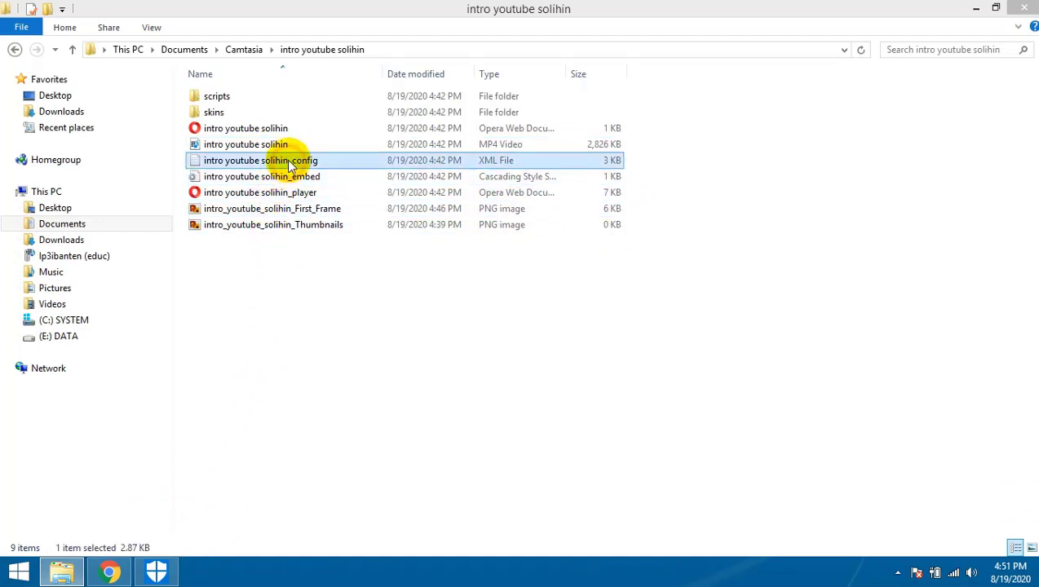
pyautogui.click(281, 144)
pyautogui.rightClick(285, 150)
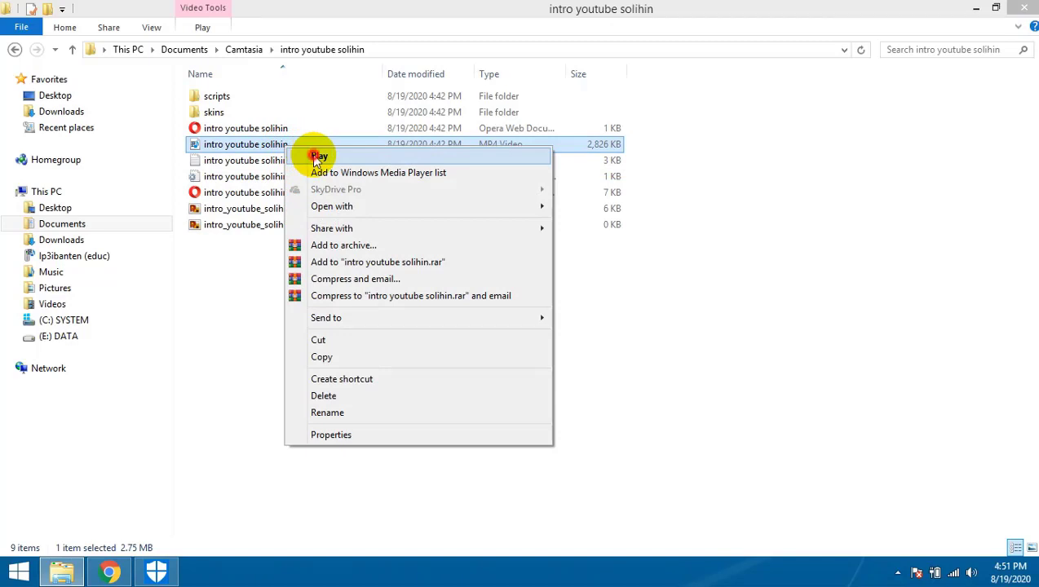
pyautogui.click(318, 156)
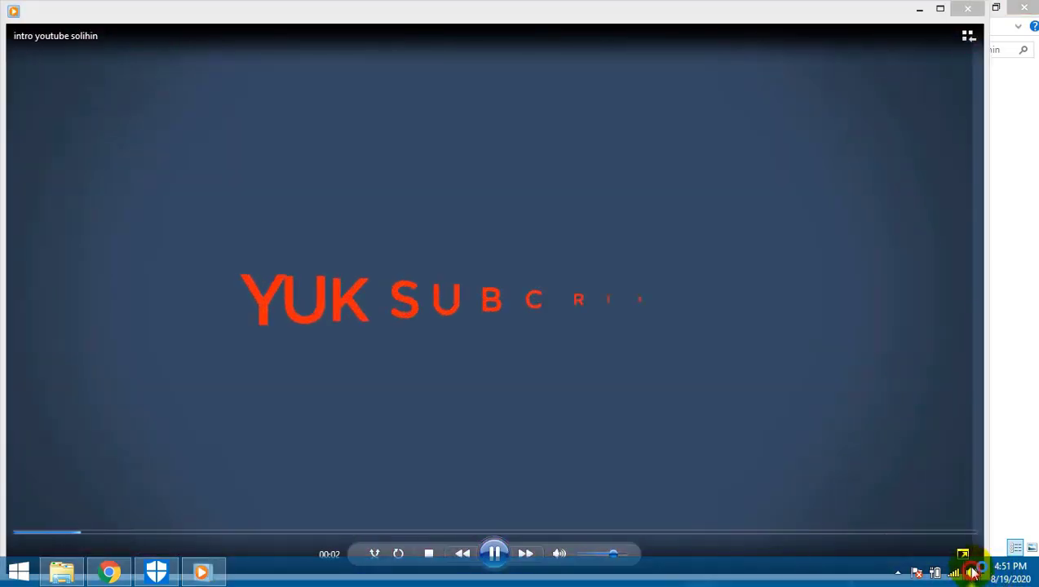
# Step: Lower the media player's volume while watching the intro video, and minimise the player
pyautogui.click(971, 572)
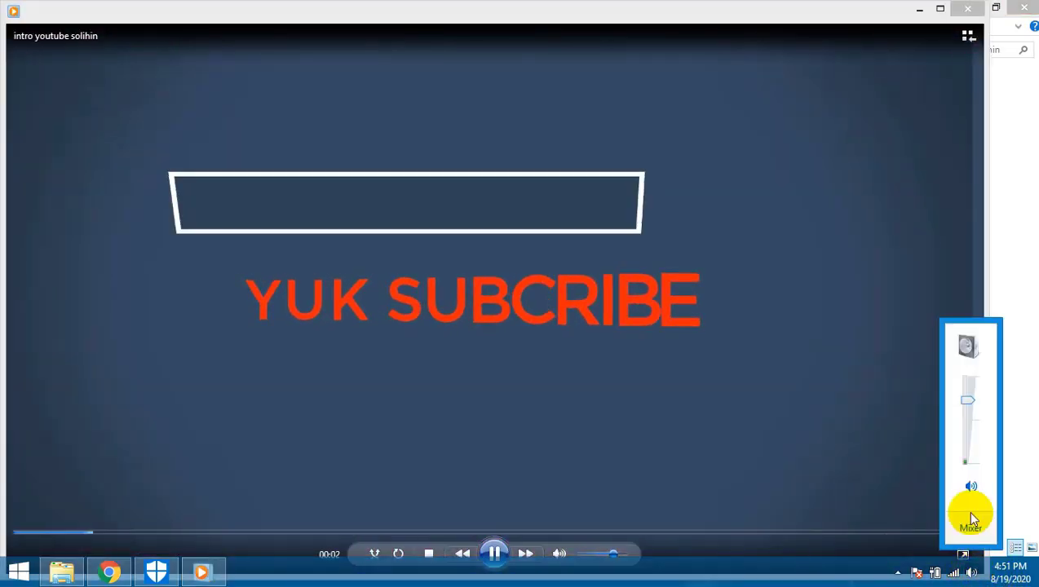
pyautogui.click(616, 558)
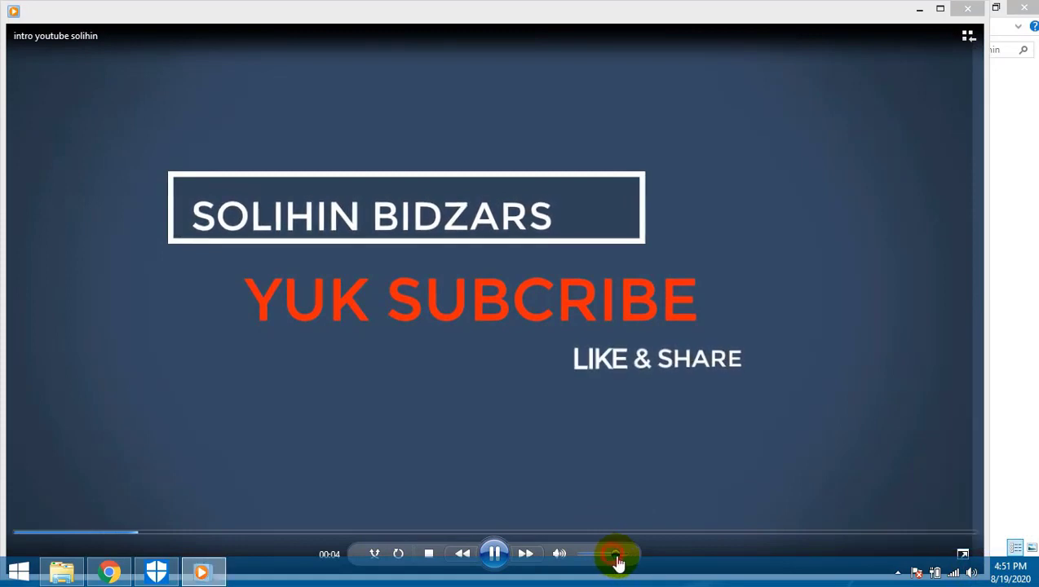
pyautogui.moveTo(619, 561); pyautogui.dragTo(616, 562)
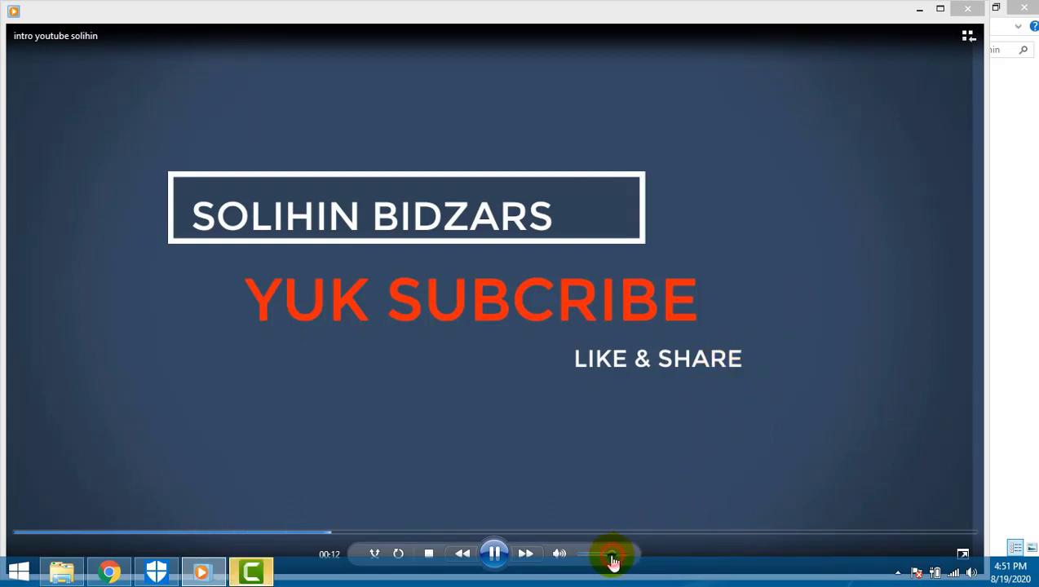
pyautogui.moveTo(612, 561)
pyautogui.mouseDown()
pyautogui.moveTo(584, 562)
pyautogui.moveTo(608, 563)
pyautogui.mouseUp()
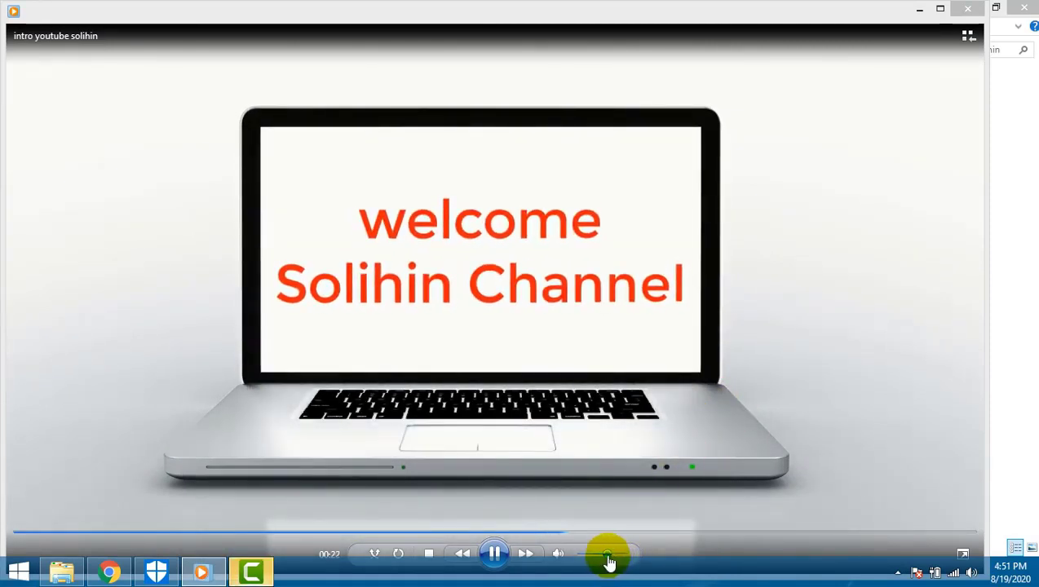
pyautogui.moveTo(604, 562); pyautogui.dragTo(598, 557)
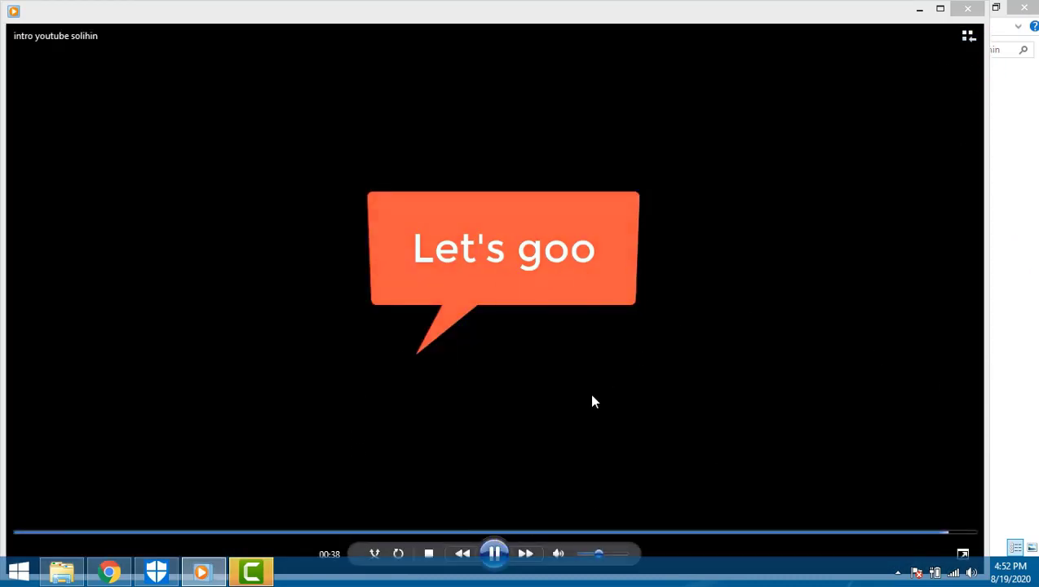
pyautogui.click(917, 10)
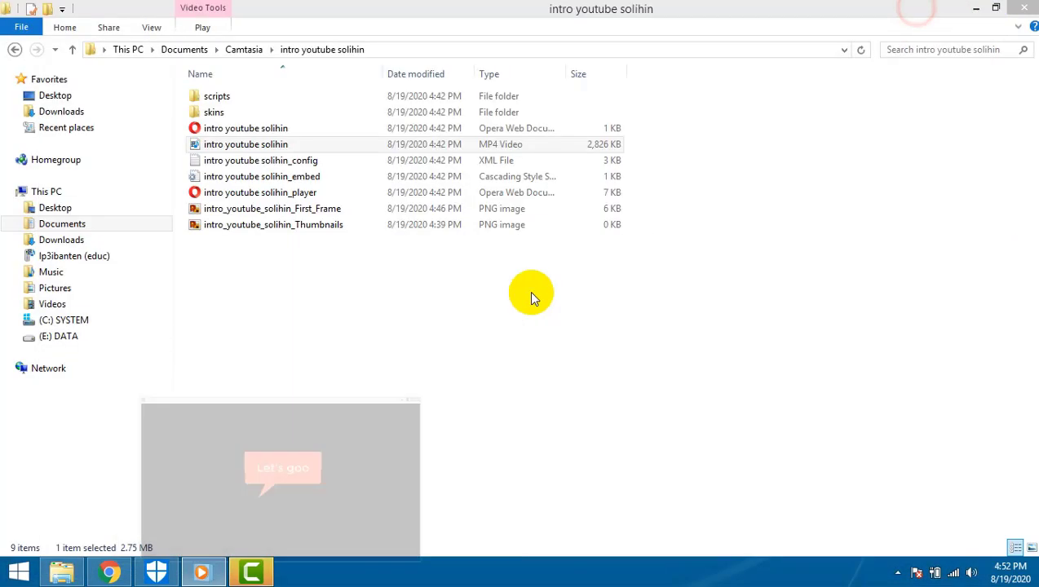
# Step: Switch to Camtasia and start a new project from its welcome window
pyautogui.click(246, 566)
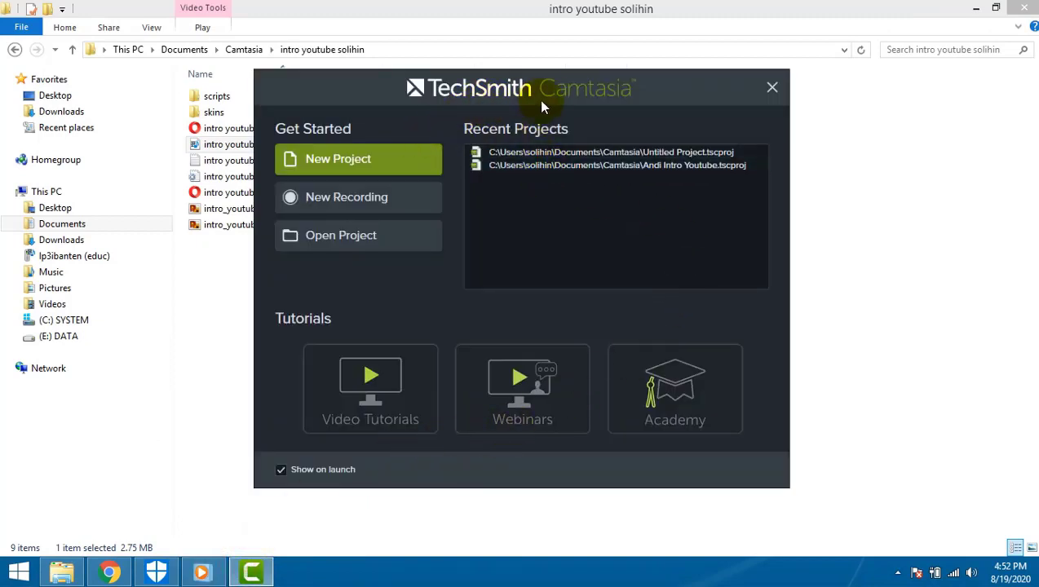
pyautogui.moveTo(540, 102); pyautogui.dragTo(466, 75)
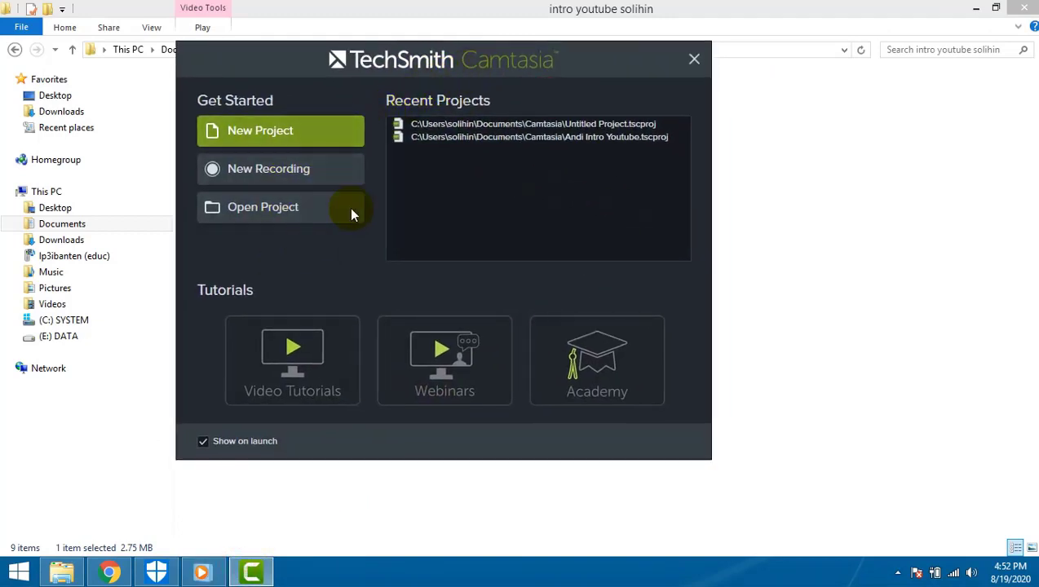
pyautogui.click(265, 133)
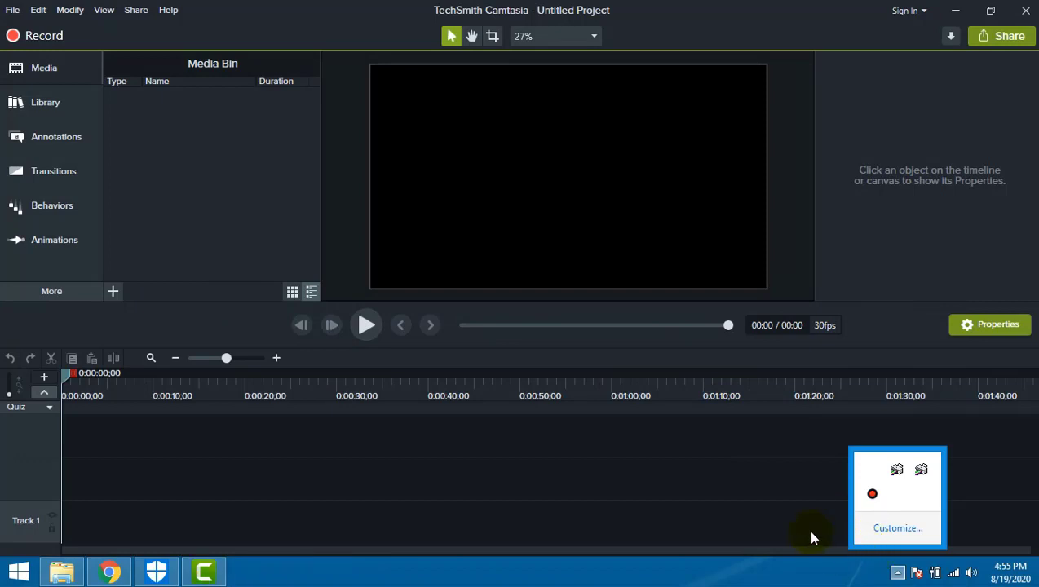
pyautogui.click(811, 536)
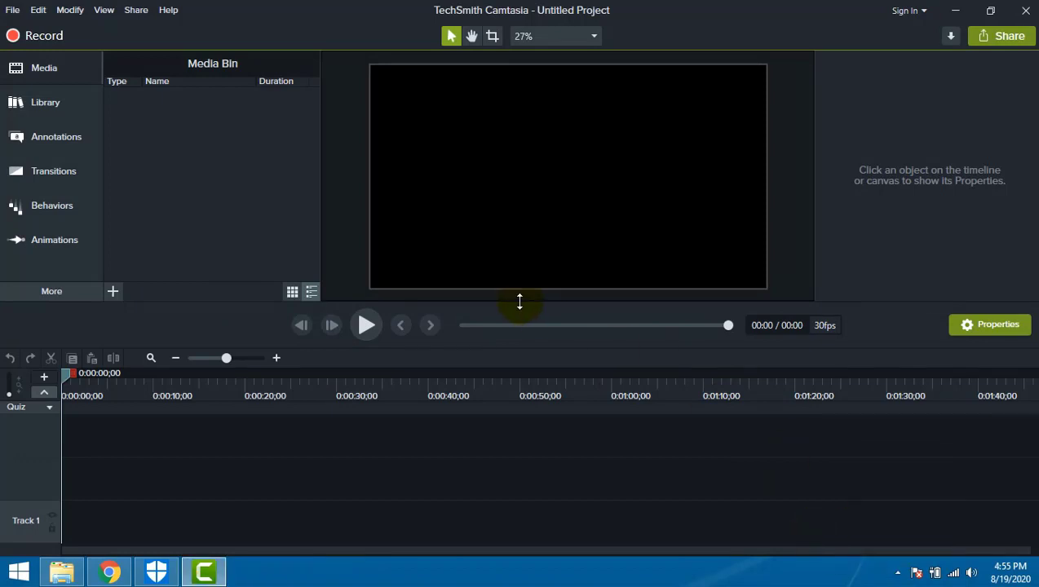
# Step: Open the Camtasia 2019 library and expand its Intros folder
pyautogui.click(29, 106)
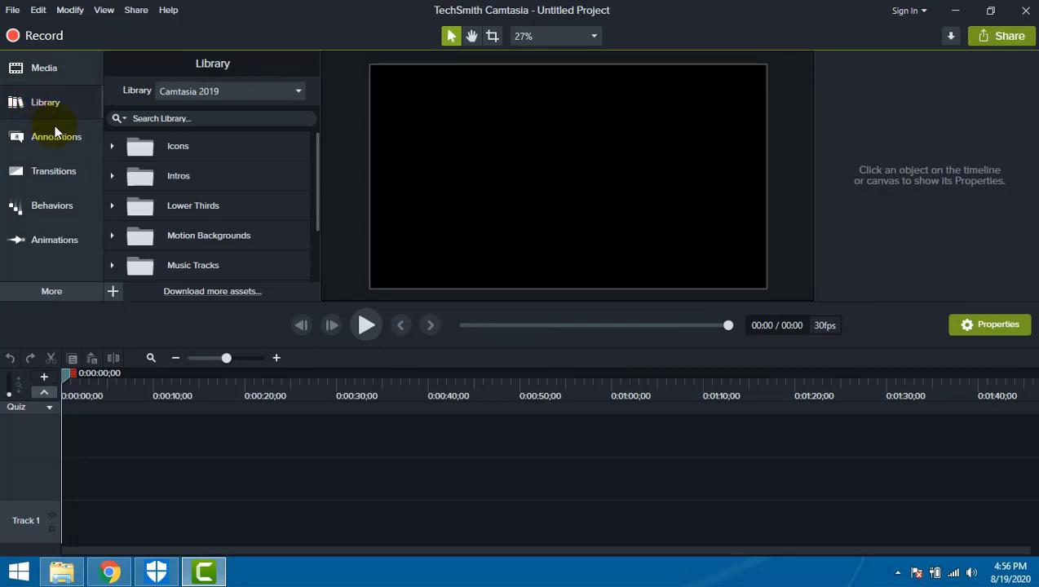
pyautogui.click(111, 177)
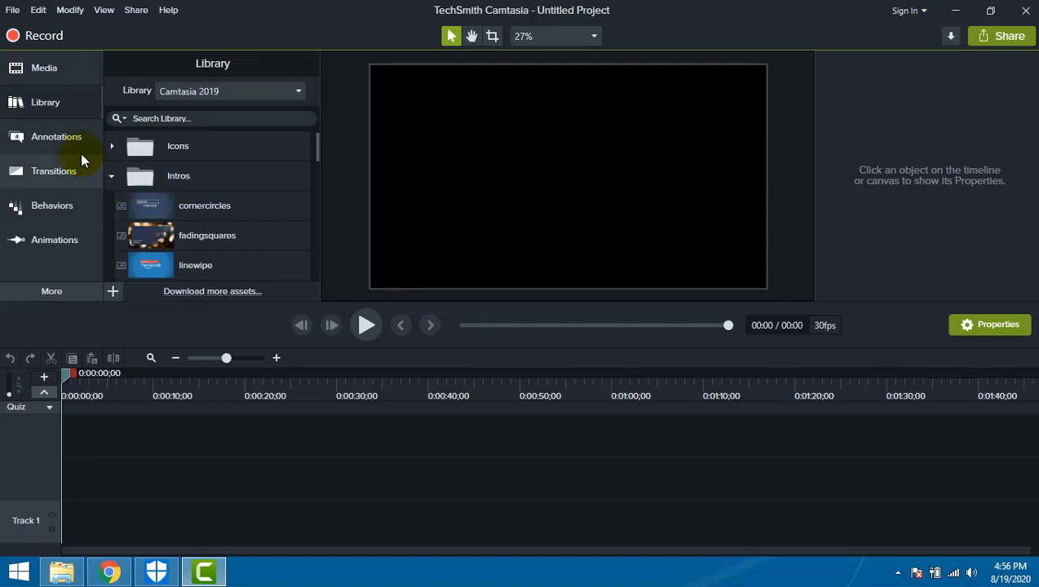
pyautogui.click(41, 104)
pyautogui.click(42, 103)
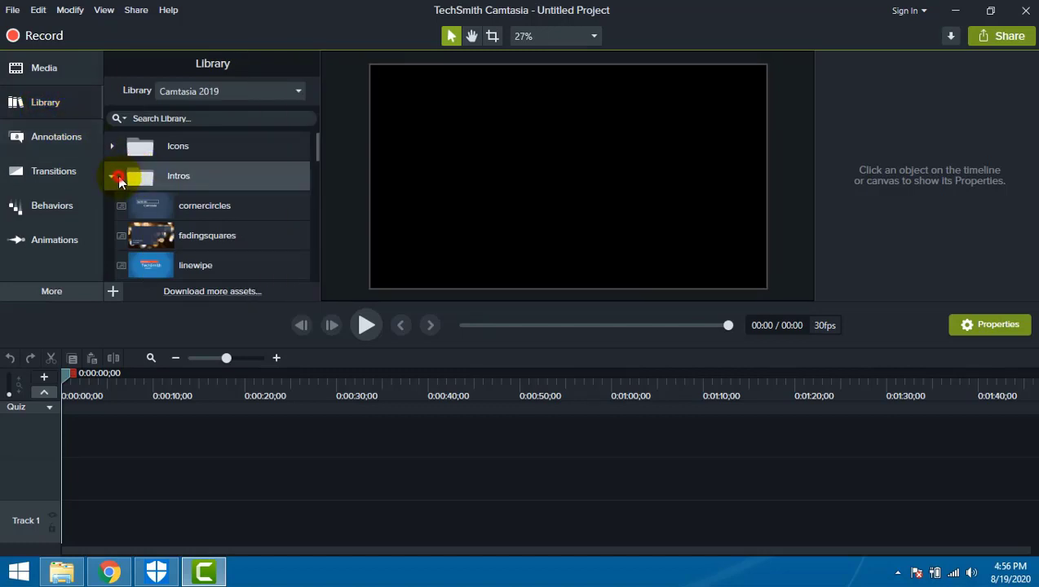
pyautogui.click(112, 175)
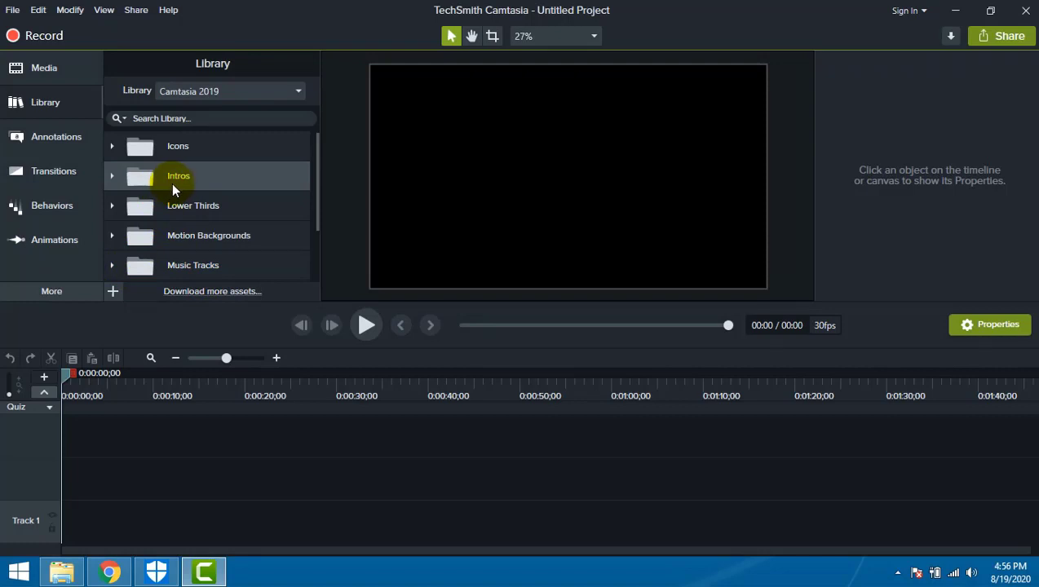
pyautogui.click(112, 177)
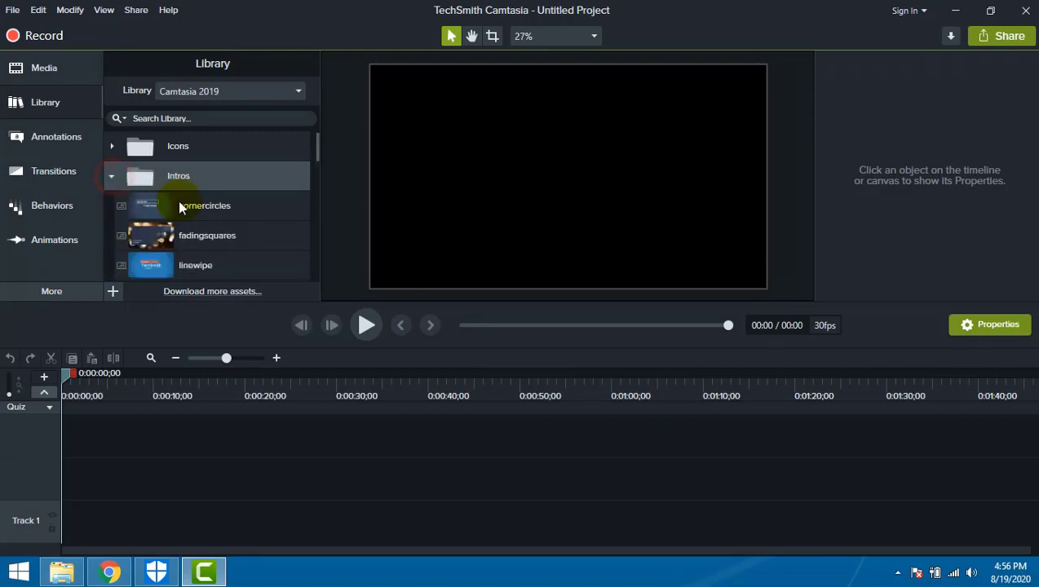
# Step: Add the cornercircles intro to Track 1 at the start of the timeline
pyautogui.scroll(-1, 215, 236)
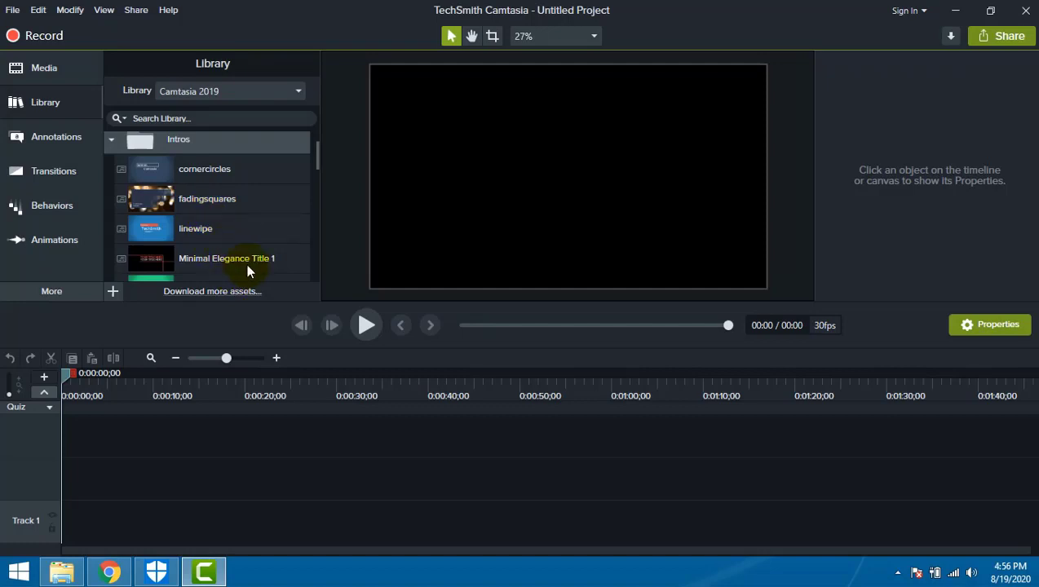
pyautogui.click(155, 175)
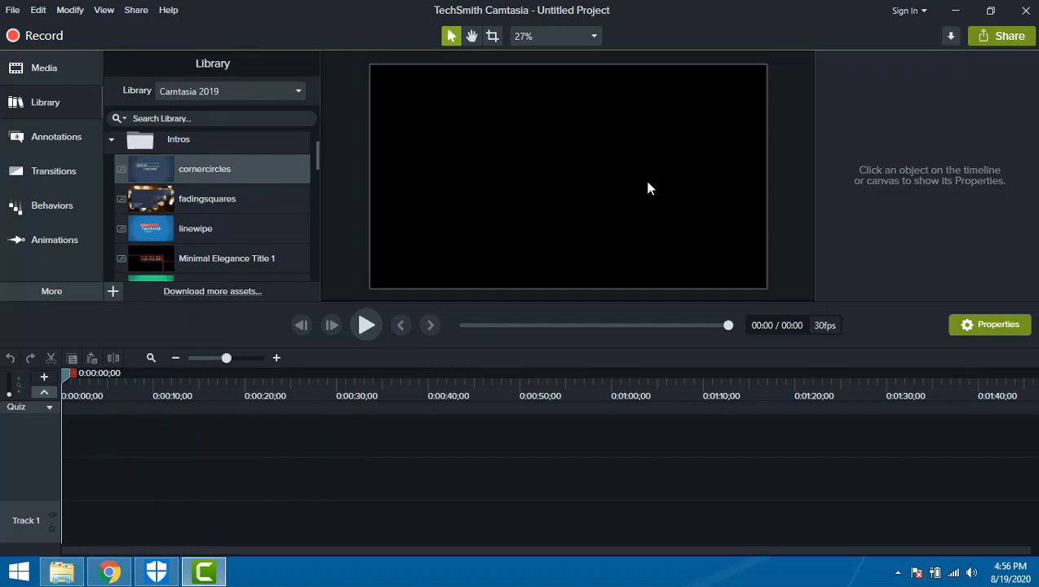
pyautogui.rightClick(151, 173)
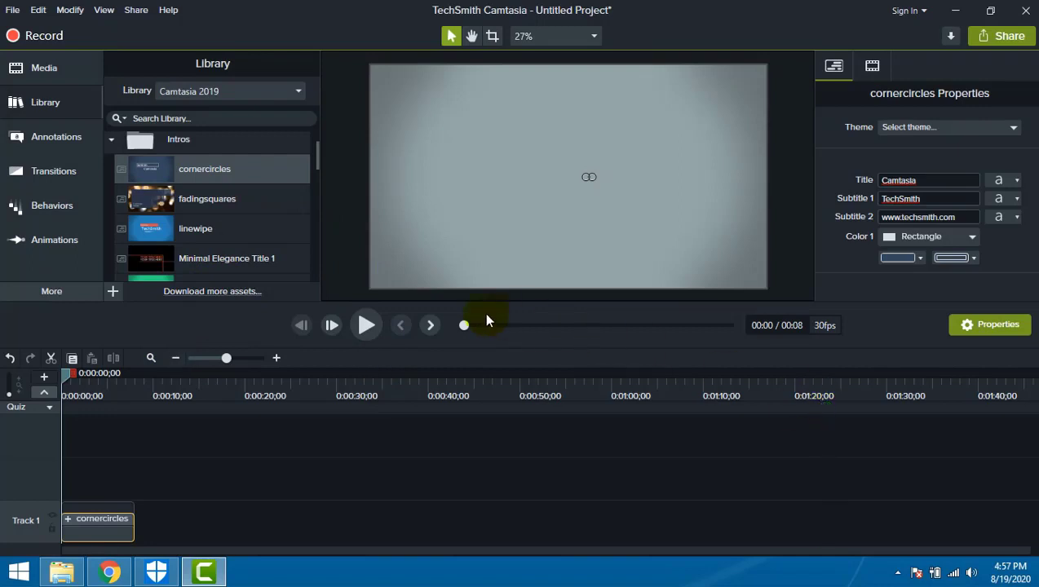
# Step: Play back the cornercircles intro and return the playhead to the start of the timeline
pyautogui.click(367, 324)
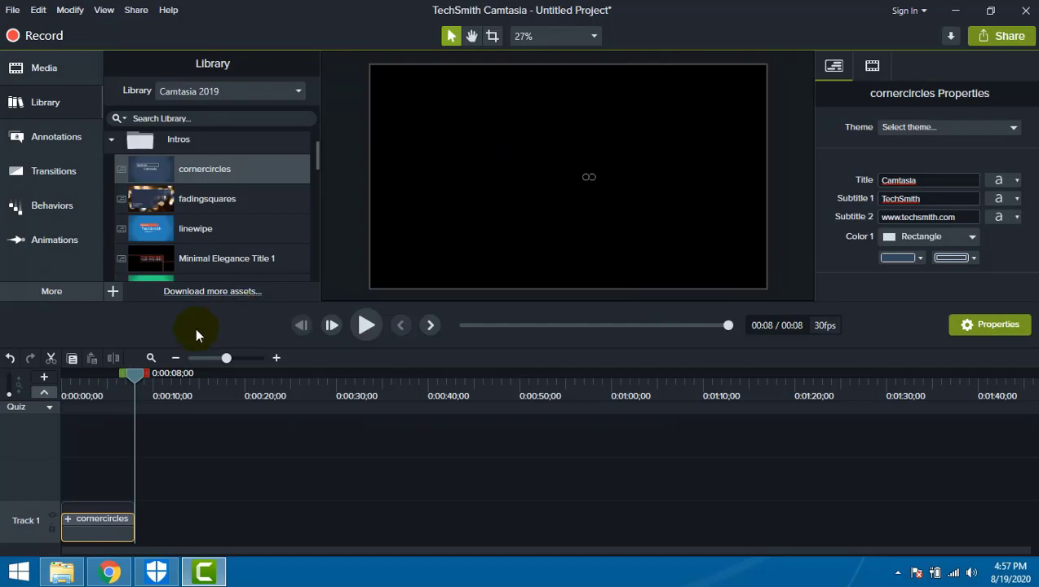
pyautogui.moveTo(135, 373); pyautogui.dragTo(47, 391)
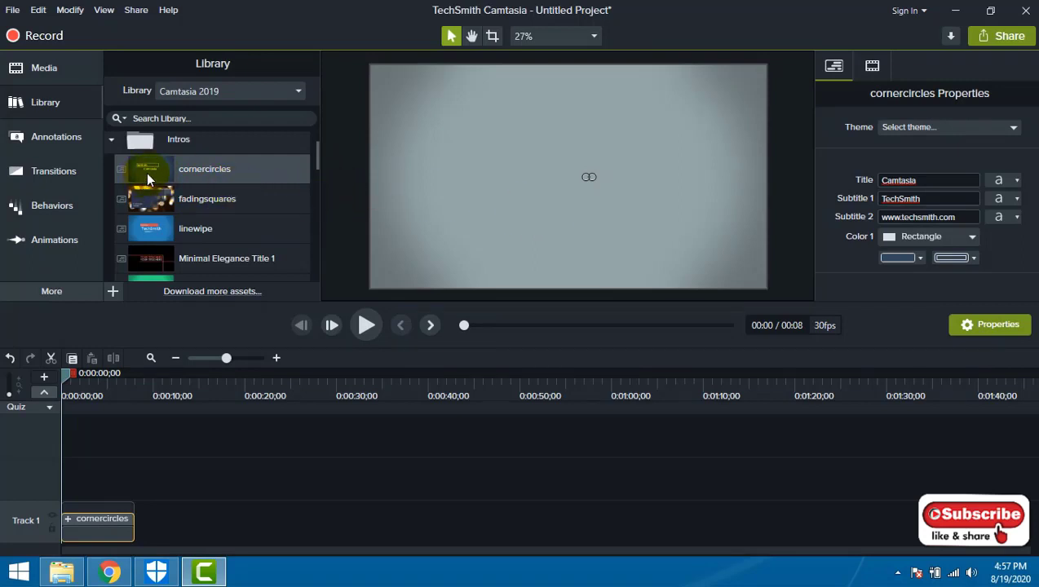
# Step: Collapse the Intros folder in the library and expand the Music Tracks folder
pyautogui.click(111, 139)
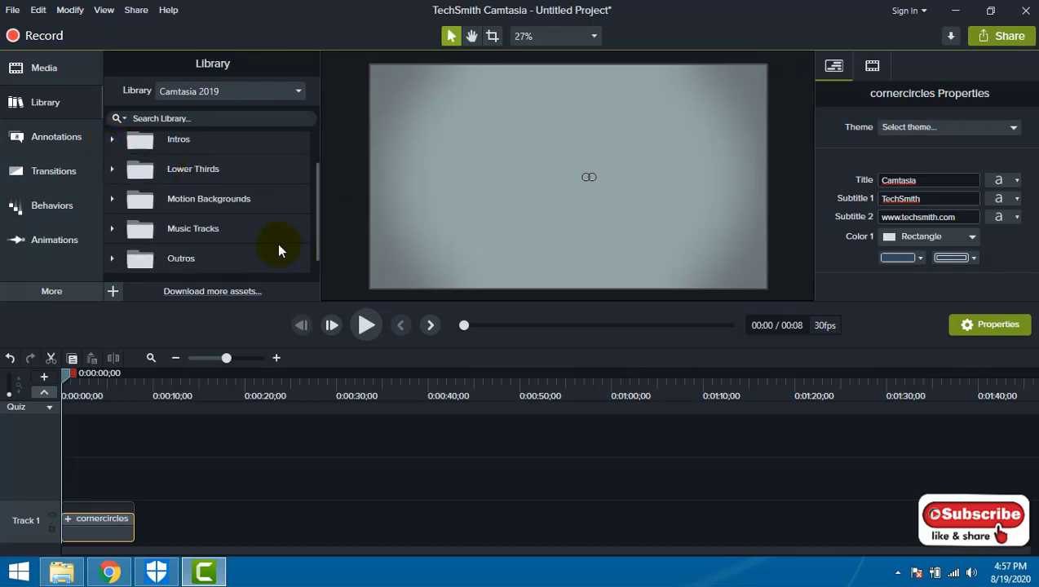
pyautogui.click(112, 231)
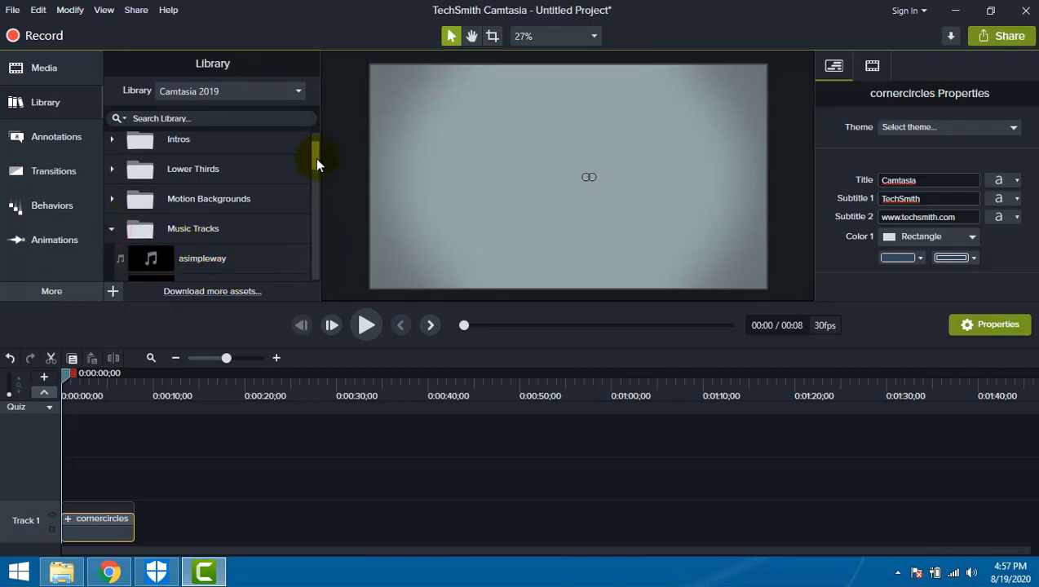
pyautogui.scroll(-3, 316, 165)
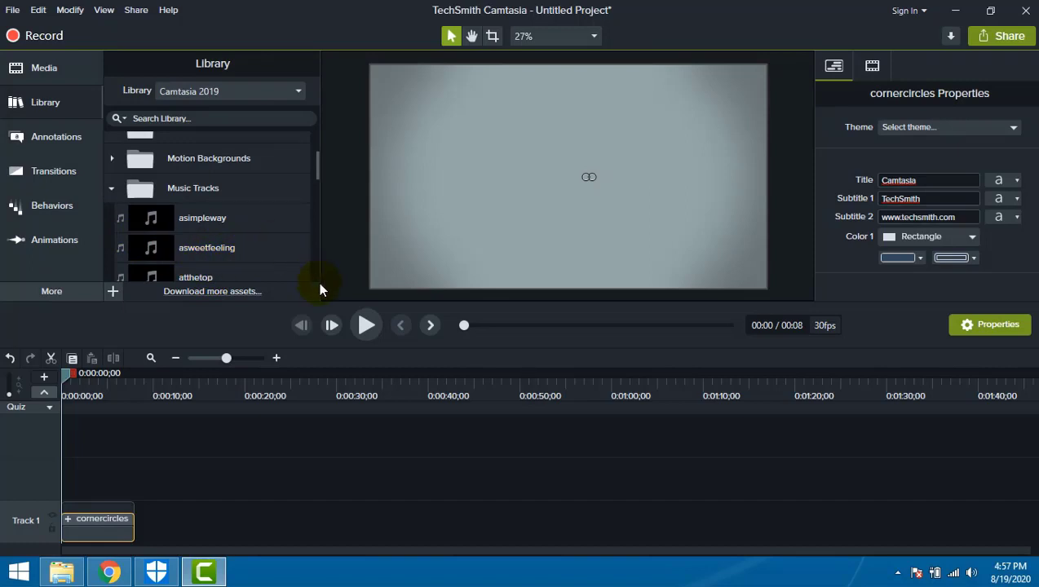
# Step: Preview the asweetfeeling music track from the library and close its preview
pyautogui.click(152, 252)
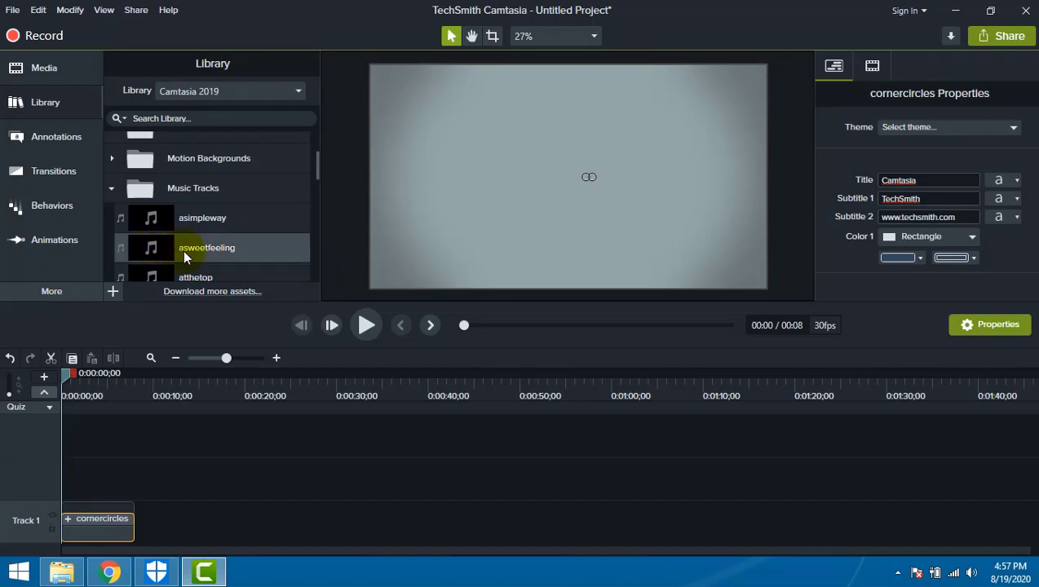
pyautogui.rightClick(162, 247)
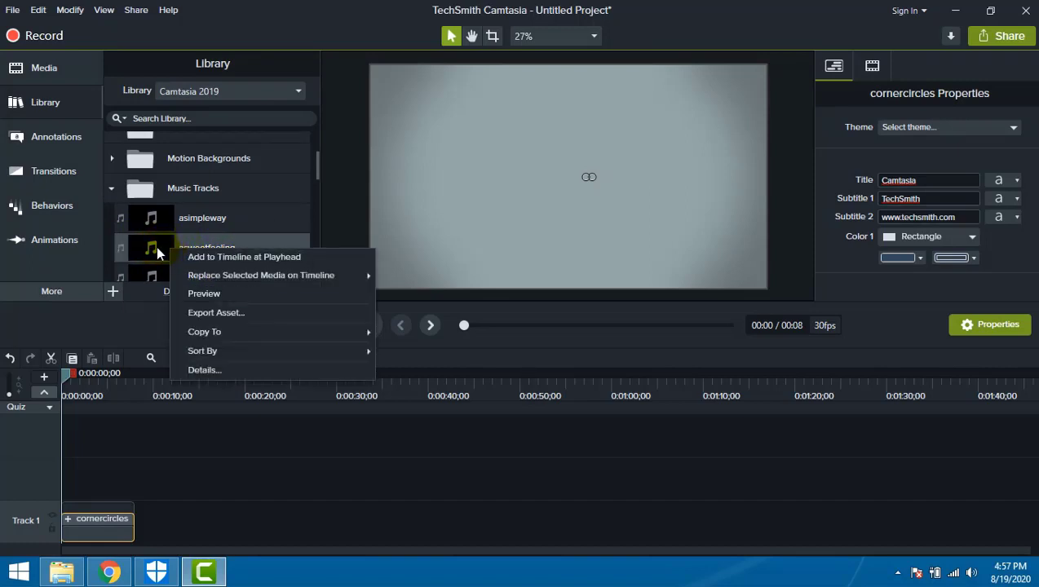
pyautogui.click(159, 252)
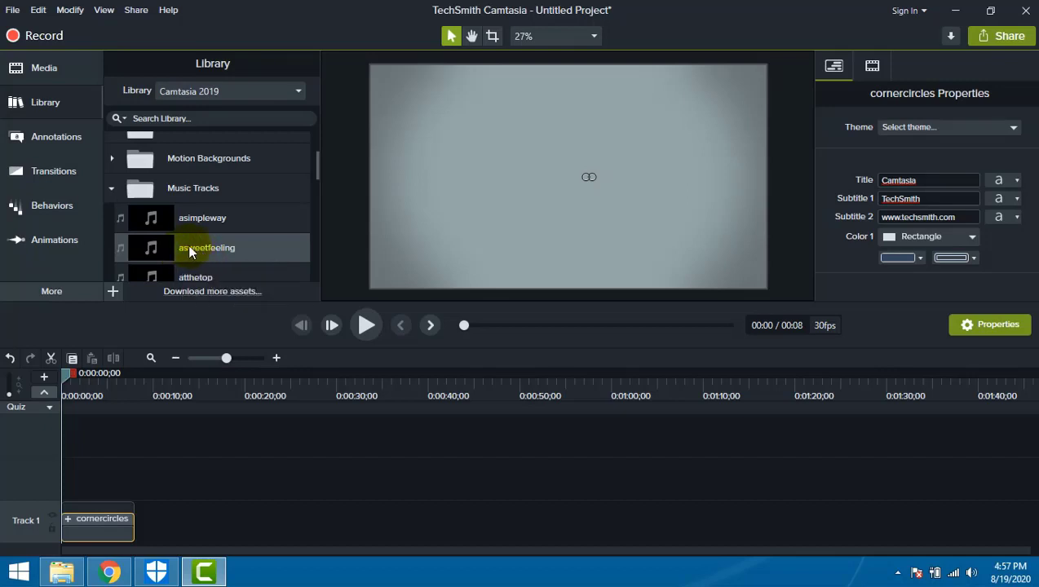
pyautogui.doubleClick(236, 250)
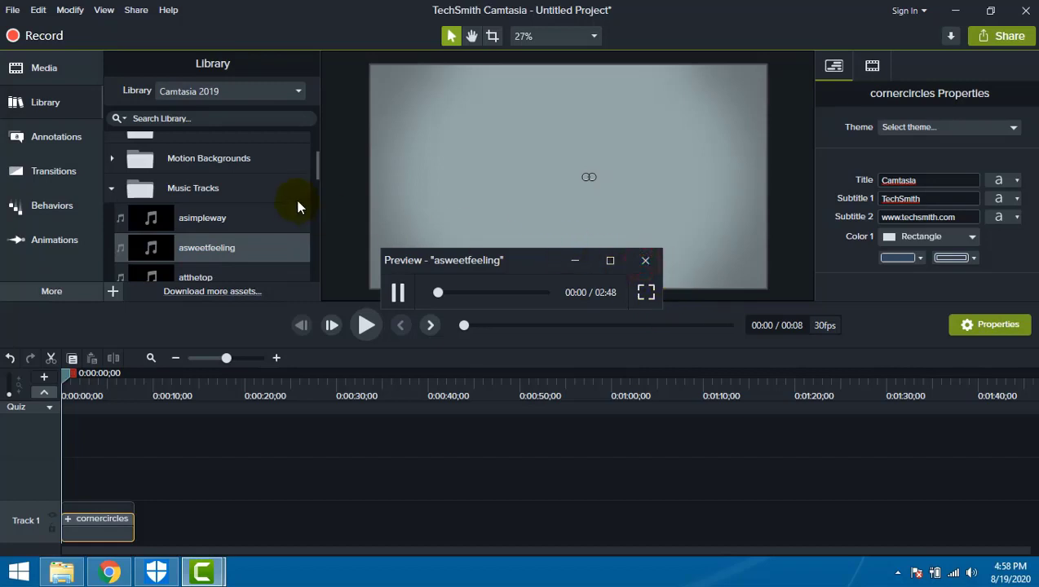
pyautogui.click(645, 260)
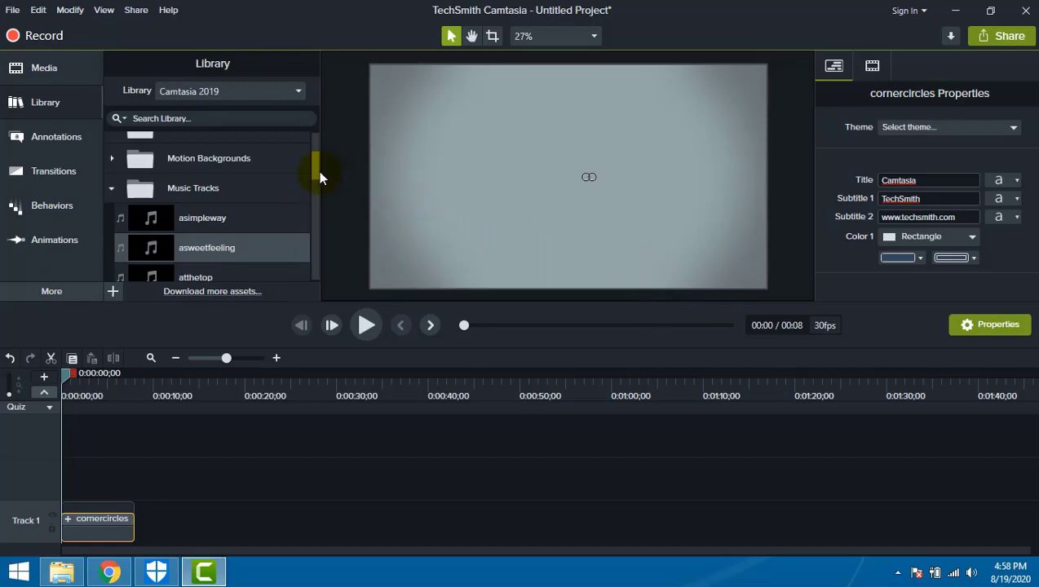
# Step: Preview the atthetop music track and add it to the timeline at the playhead
pyautogui.moveTo(318, 171); pyautogui.dragTo(281, 199)
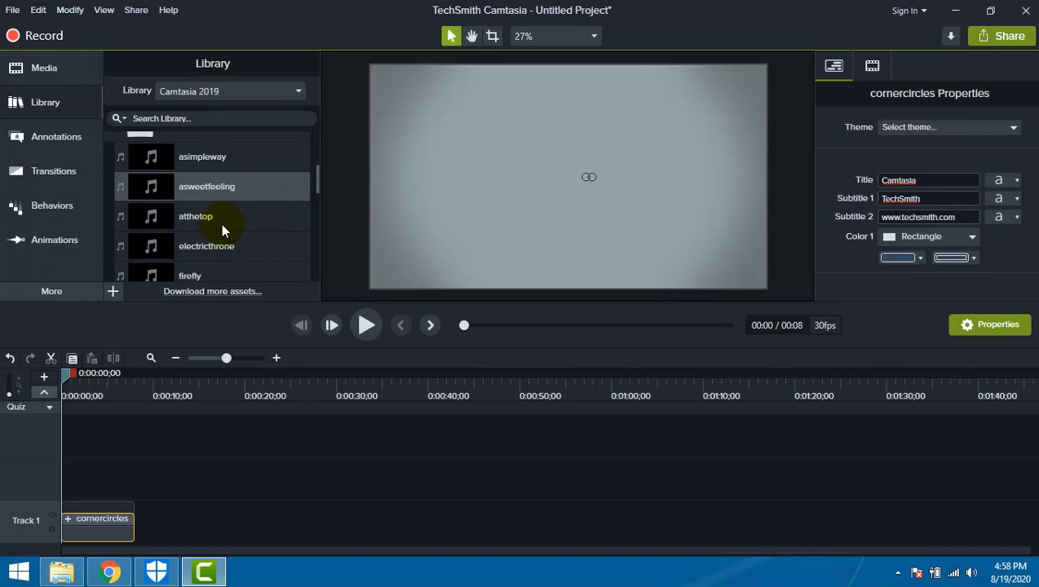
pyautogui.doubleClick(184, 217)
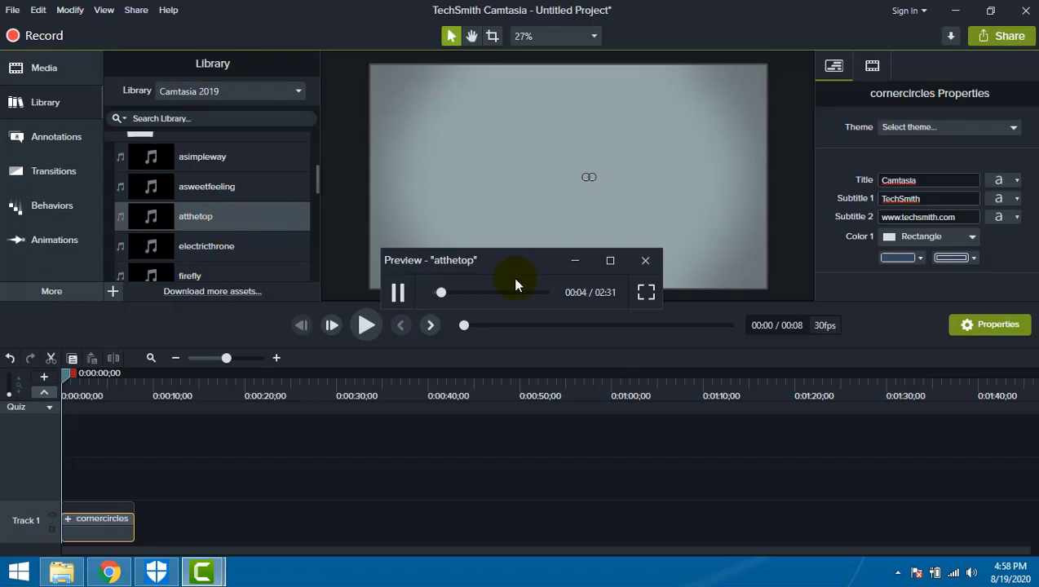
pyautogui.click(644, 261)
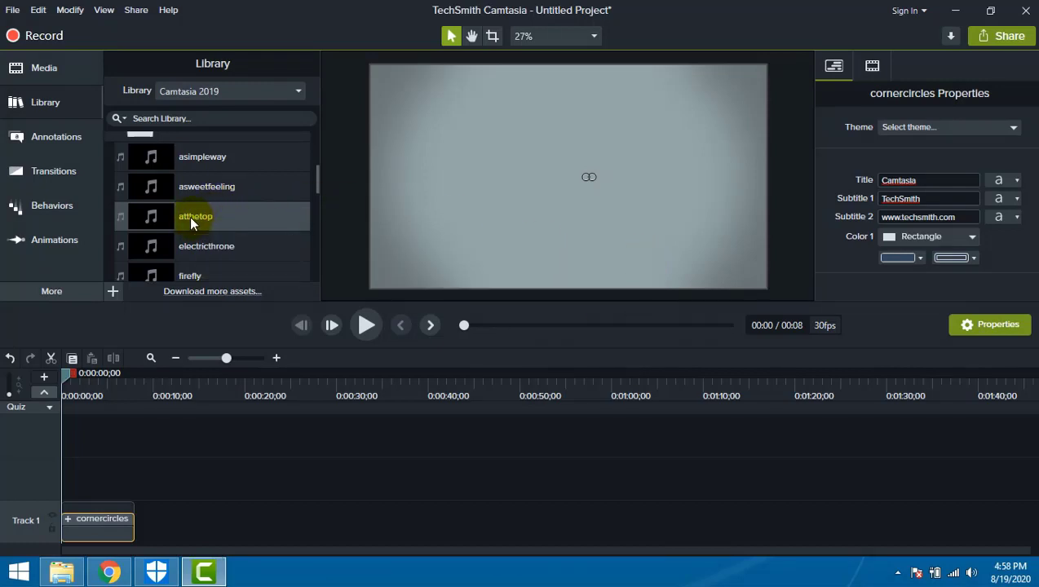
pyautogui.rightClick(190, 221)
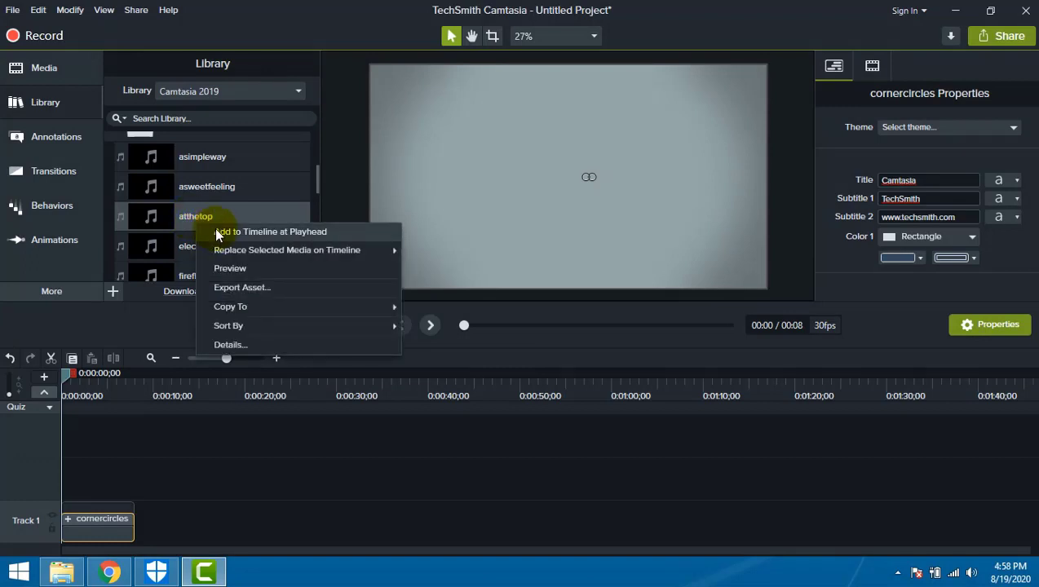
pyautogui.click(215, 230)
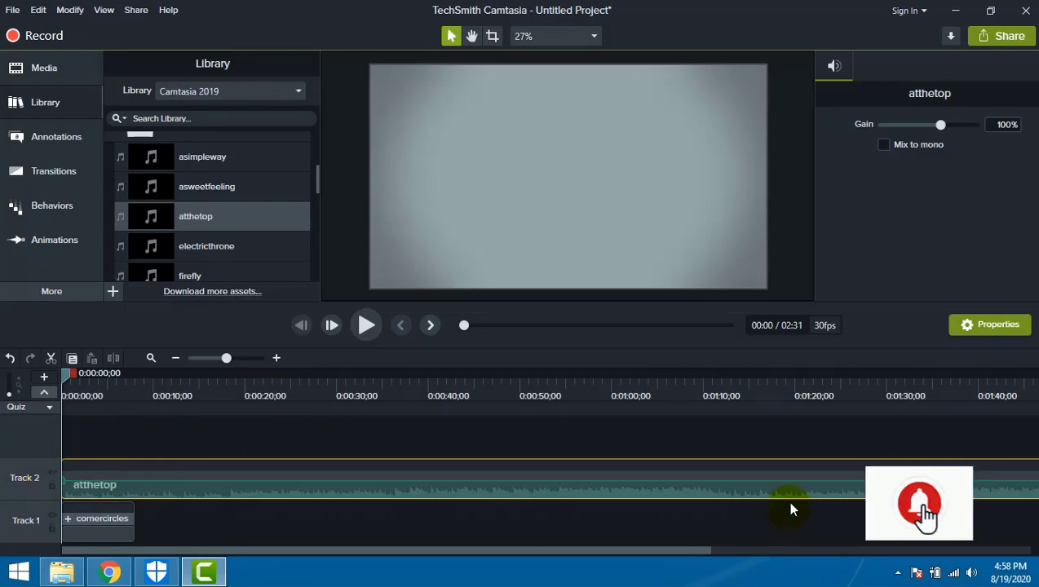
# Step: Trim the end of the atthetop clip on Track 2 to align with the end of the cornercircles clip
pyautogui.click(213, 359)
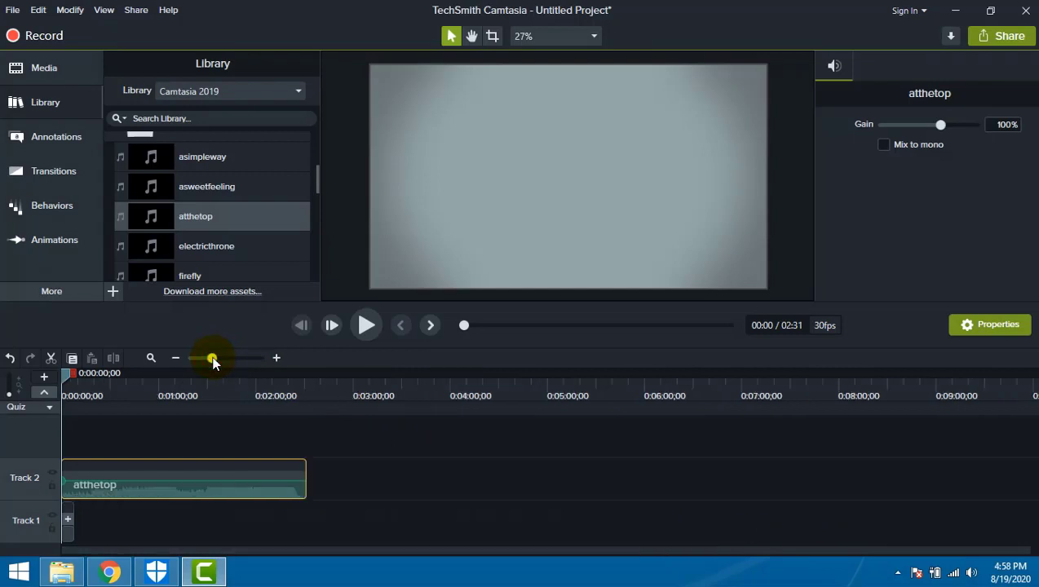
pyautogui.click(220, 359)
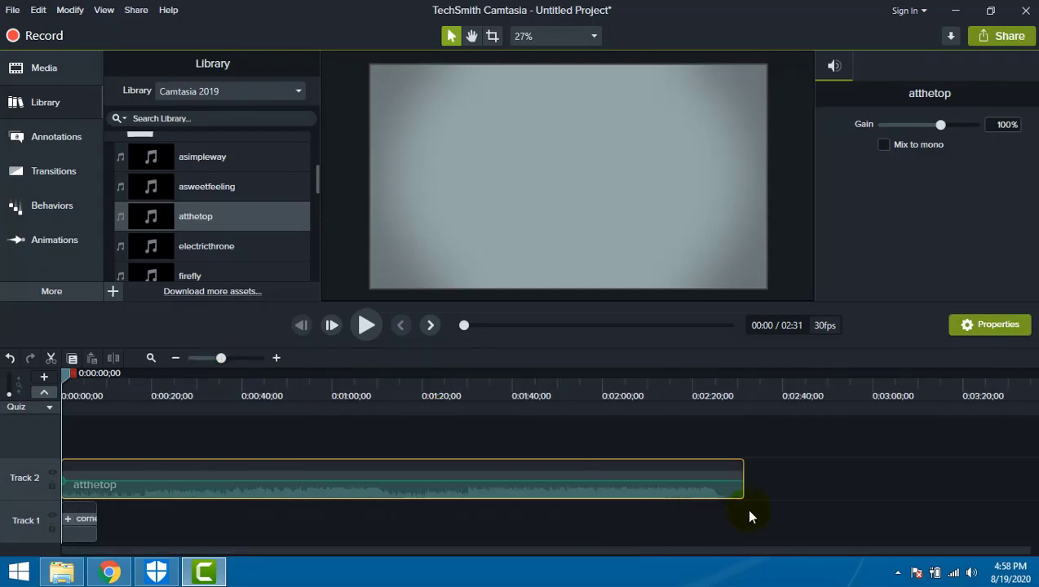
pyautogui.click(742, 473)
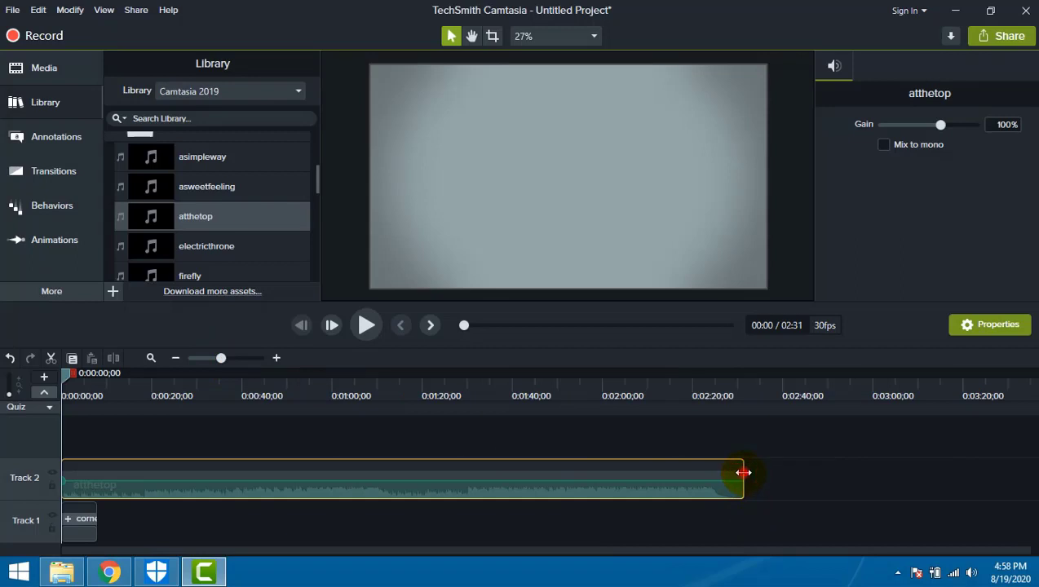
pyautogui.moveTo(743, 473); pyautogui.dragTo(96, 490)
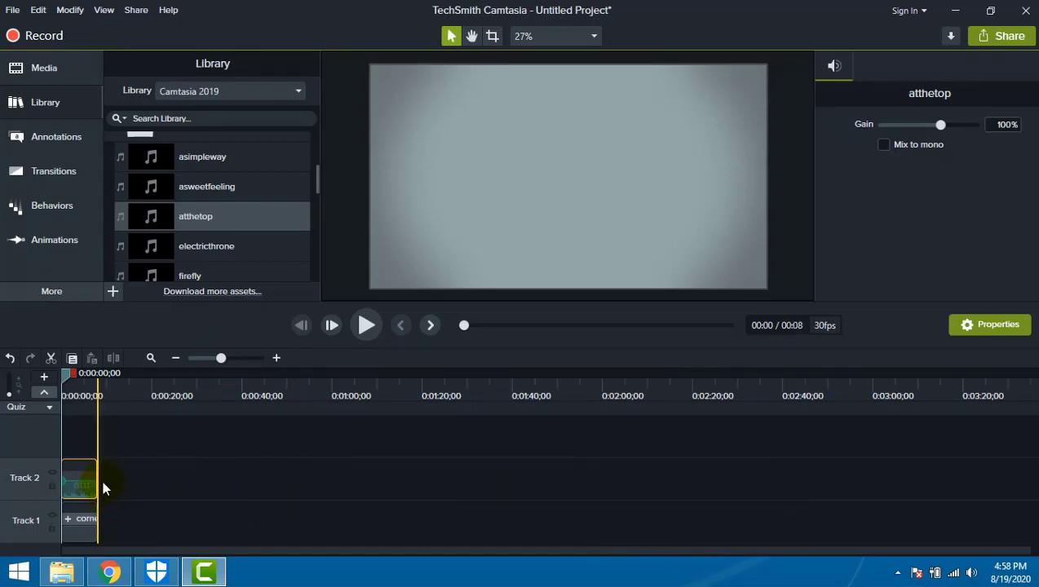
# Step: Play back the intro together with its music and return the playhead to the start of the timeline
pyautogui.click(233, 360)
pyautogui.click(241, 358)
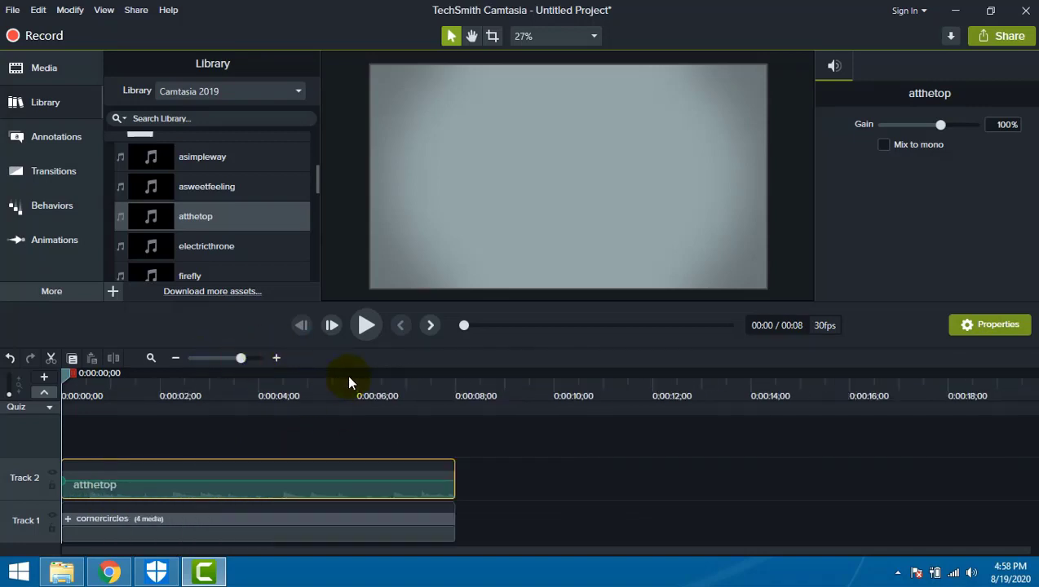
pyautogui.click(366, 326)
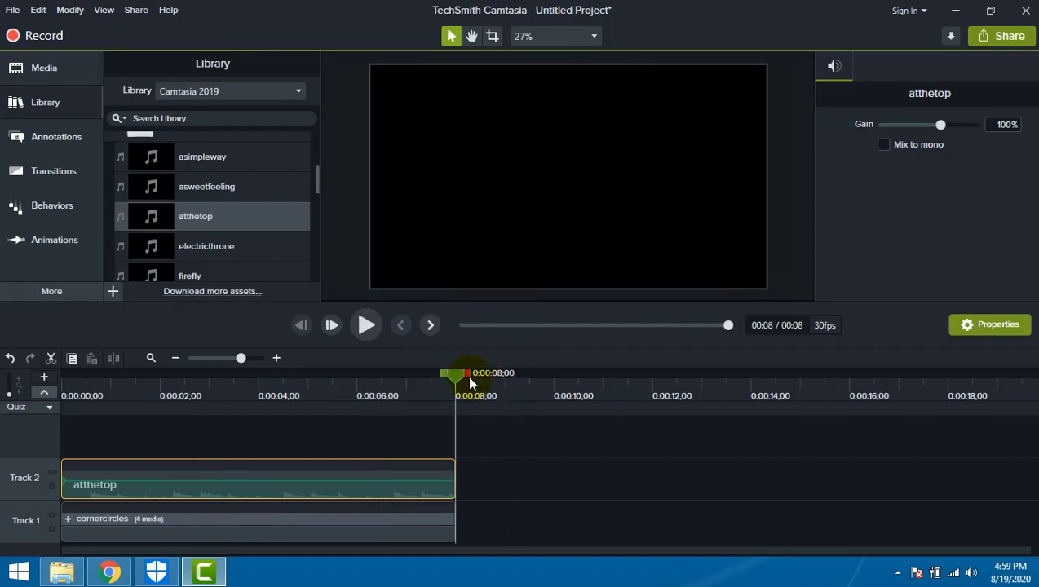
pyautogui.hotkey('ctrl', 'Home')
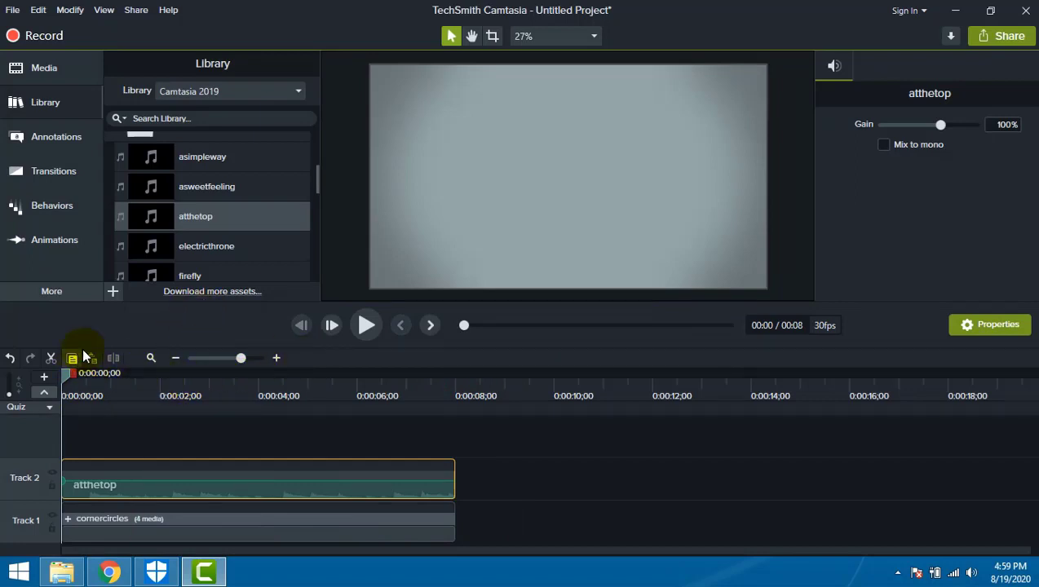
# Step: Move the playhead to 0:00:05;17, where all three text lines of the intro are displayed
pyautogui.moveTo(67, 371); pyautogui.dragTo(363, 454)
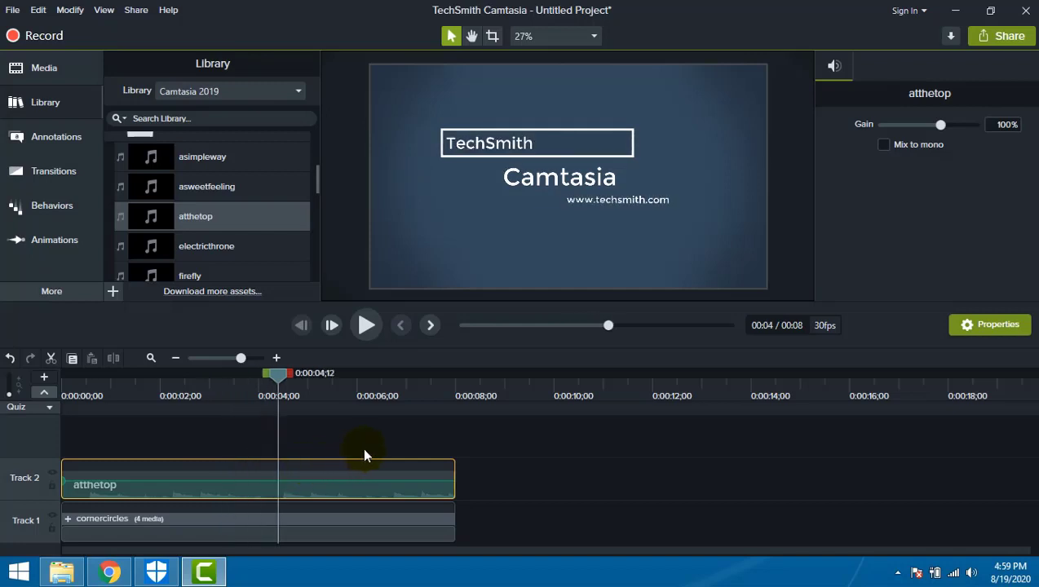
pyautogui.click(329, 396)
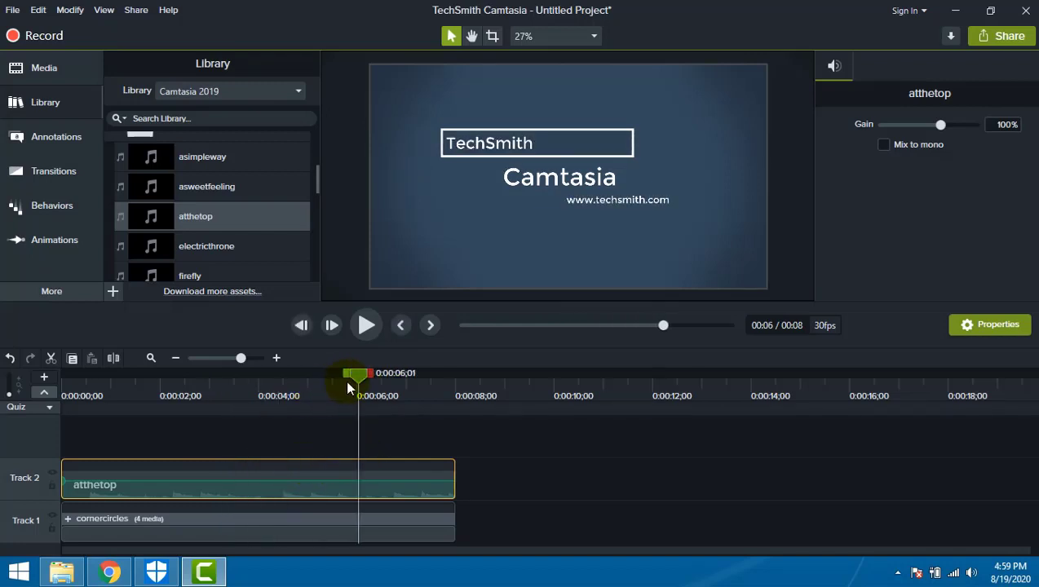
pyautogui.moveTo(359, 373); pyautogui.dragTo(335, 374)
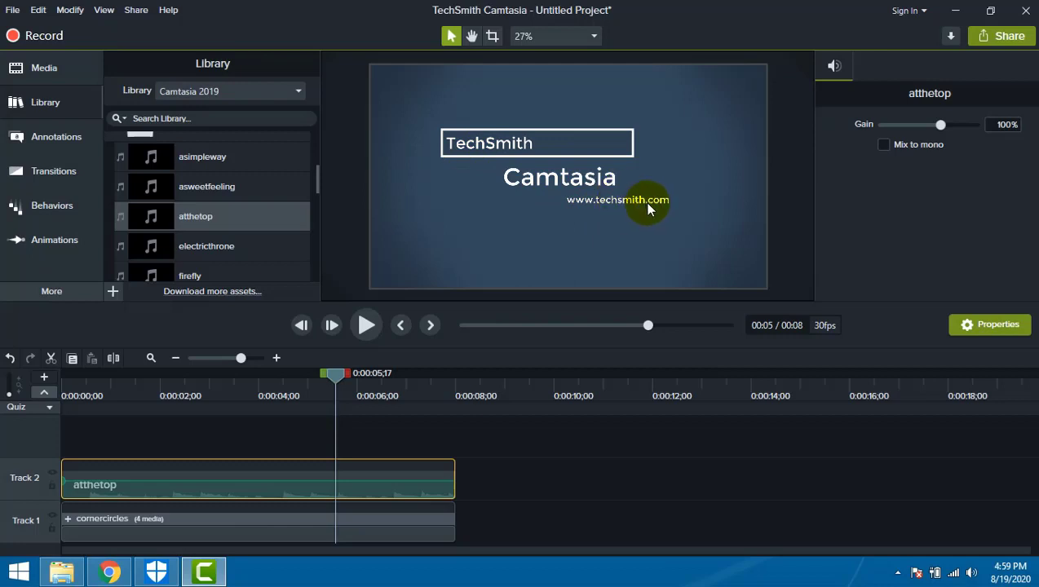
# Step: Replace the boxed TechSmith text on the canvas with the YouTube channel's name
pyautogui.doubleClick(530, 143)
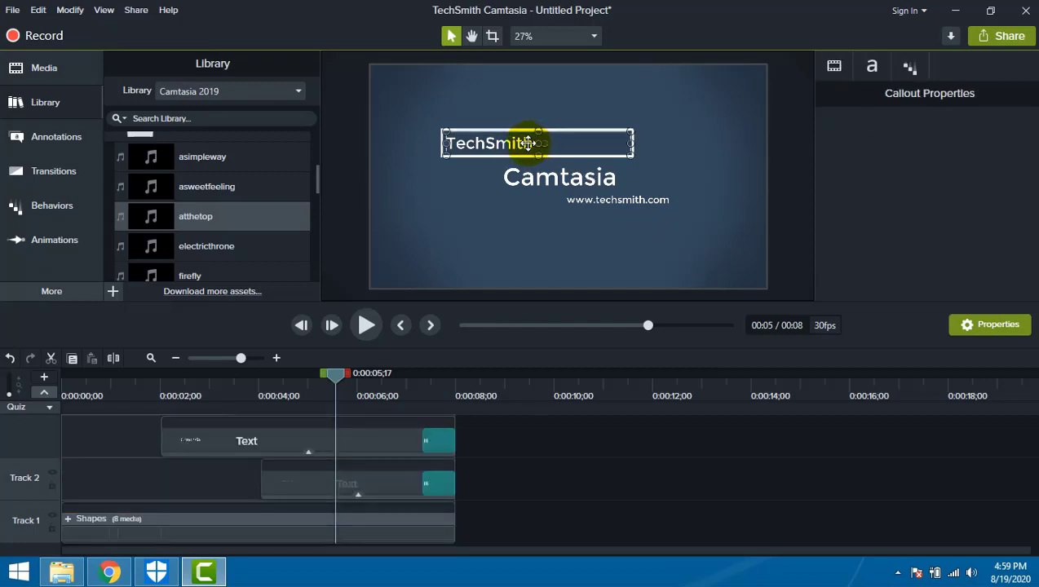
pyautogui.doubleClick(530, 144)
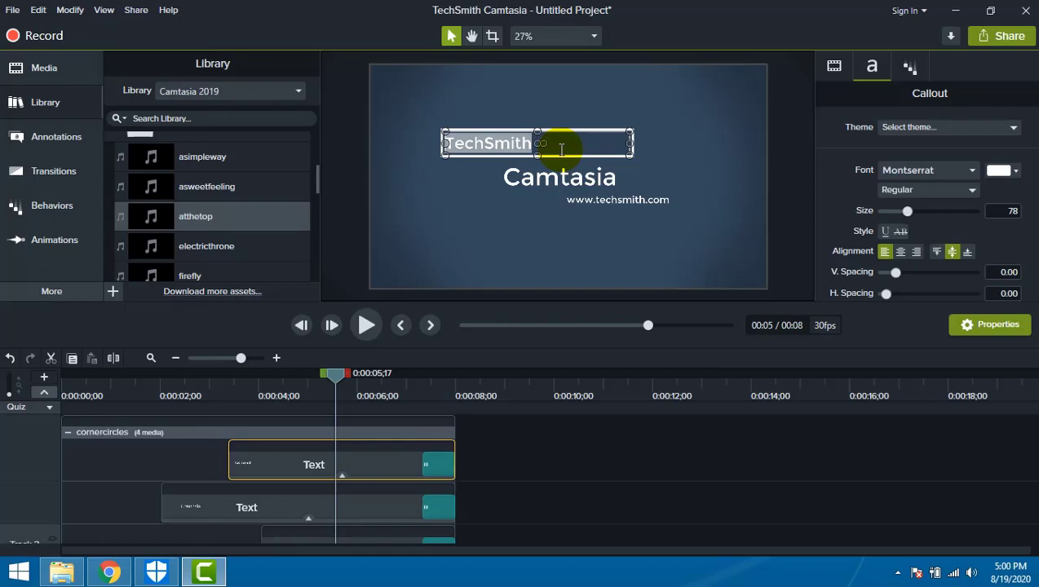
pyautogui.press('BackSpace')
pyautogui.write('S')
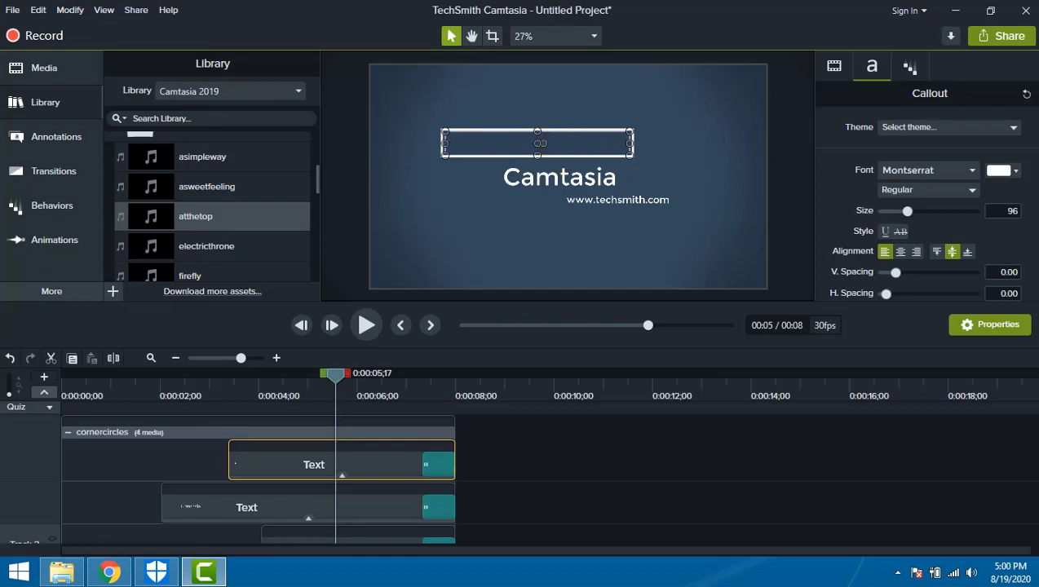
pyautogui.write('olihin Bidzars C')
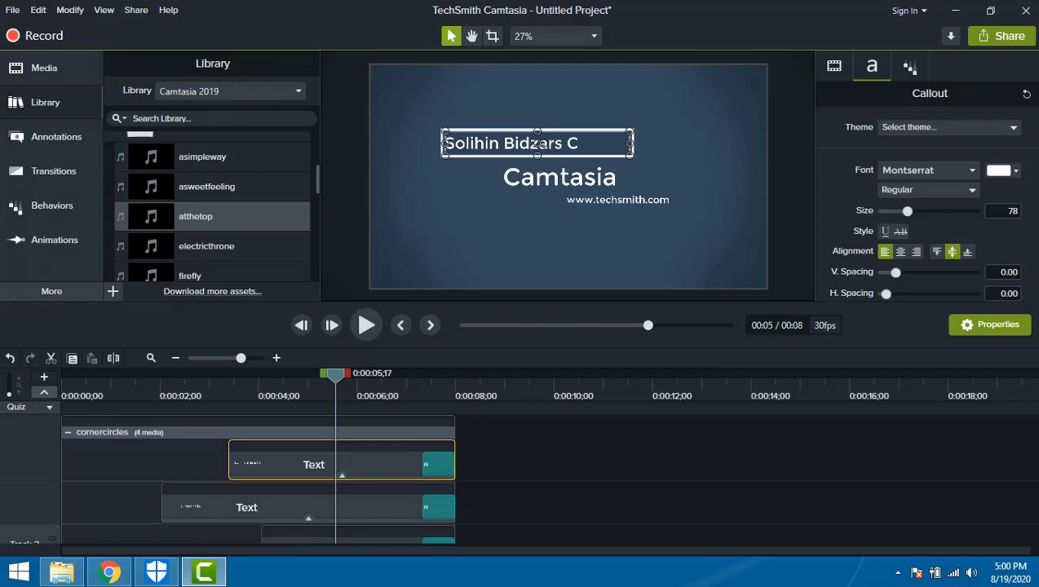
pyautogui.write('hannel')
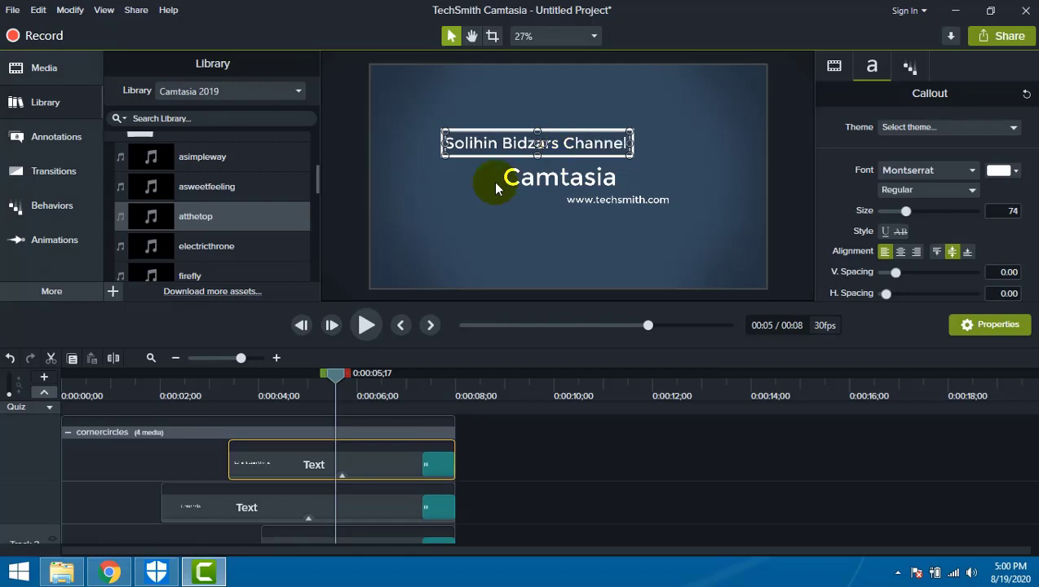
# Step: Replace the Camtasia title text on the canvas with "YUK SUBCRIBE"
pyautogui.click(530, 181)
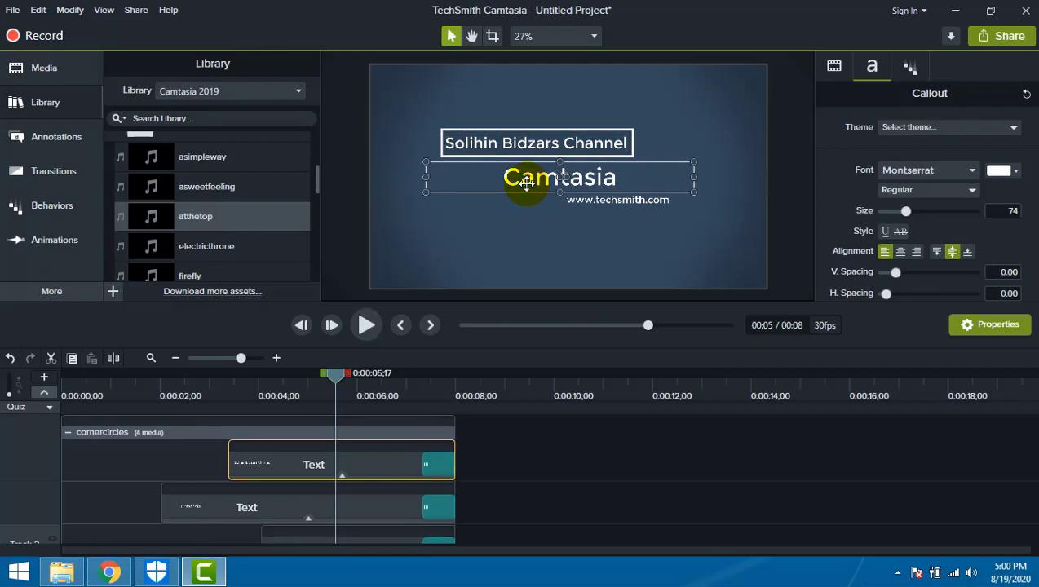
pyautogui.doubleClick(513, 175)
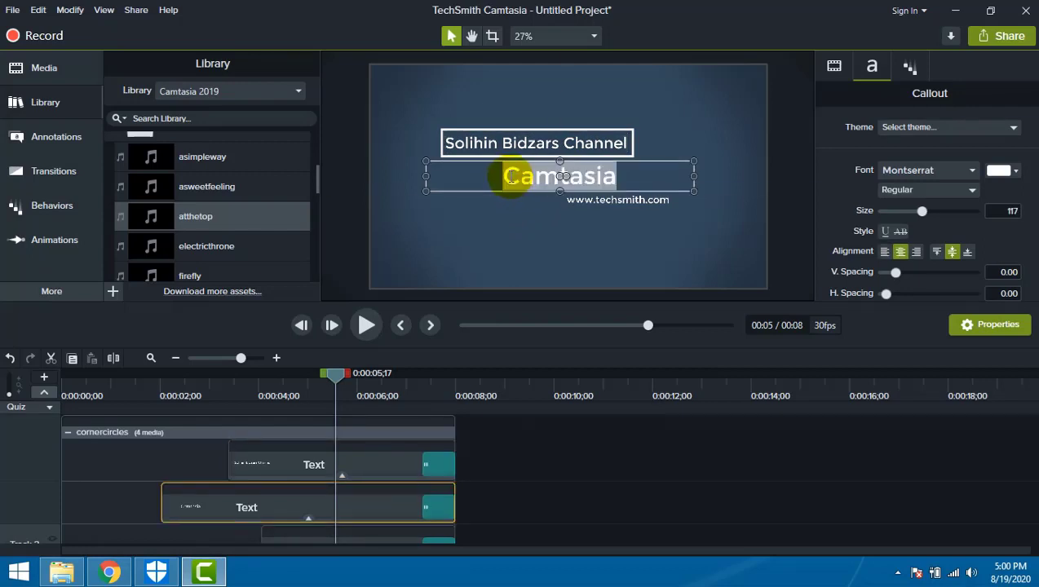
pyautogui.write('Yuk')
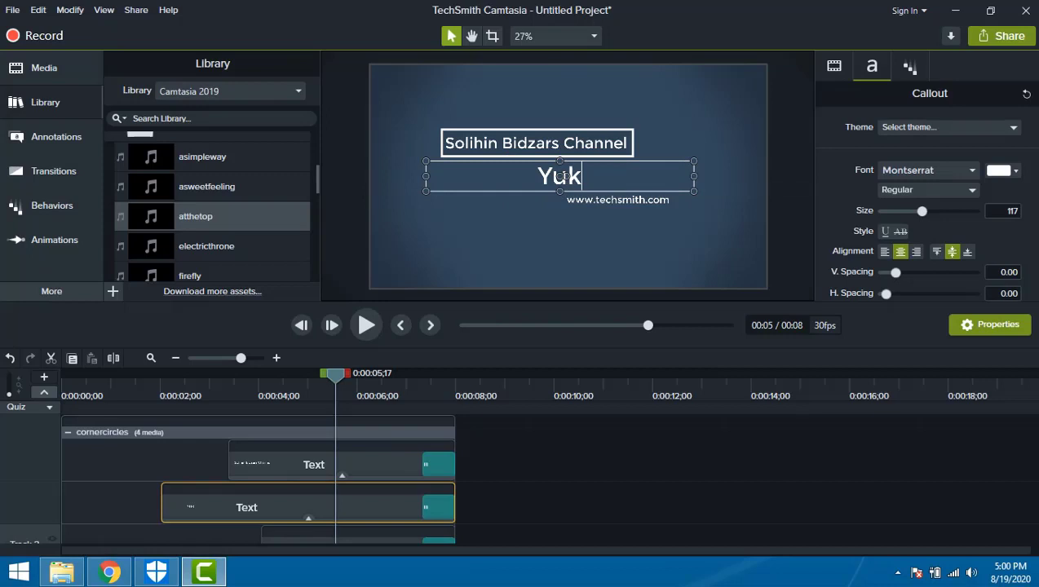
pyautogui.press('BackSpace')
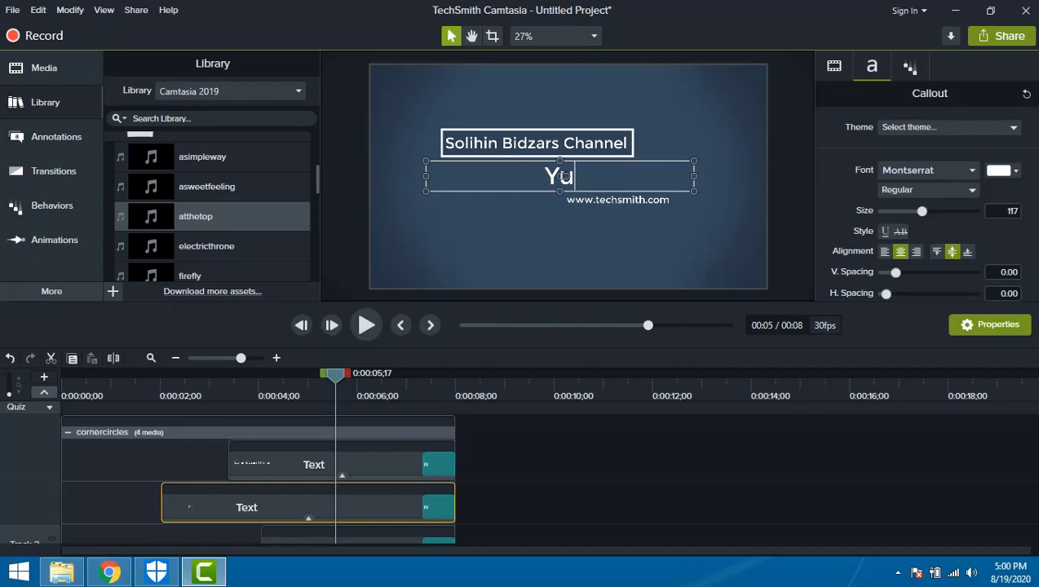
pyautogui.press('BackSpace')
pyautogui.write('UK SU')
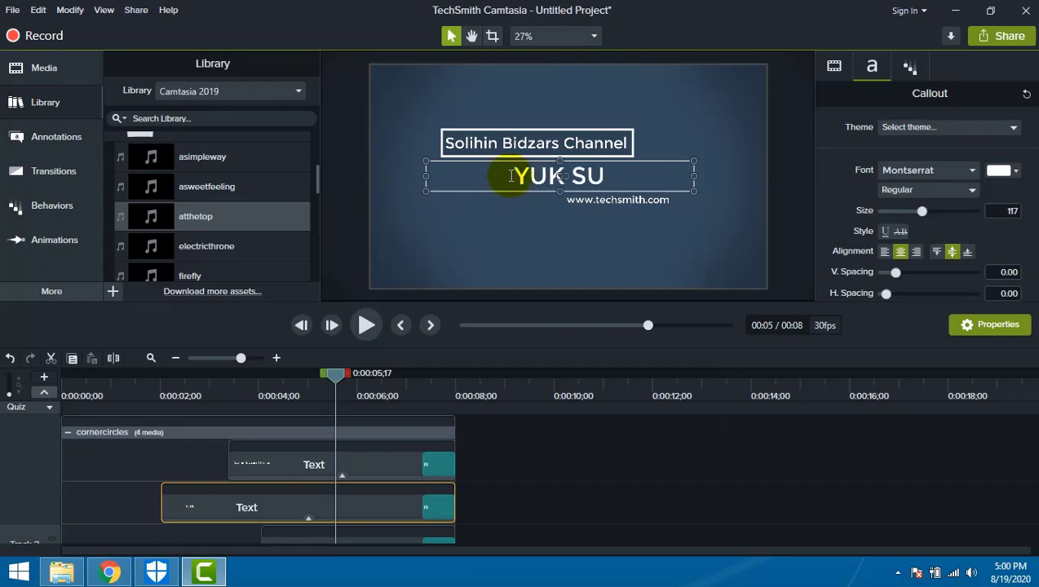
pyautogui.write('BCRIBE')
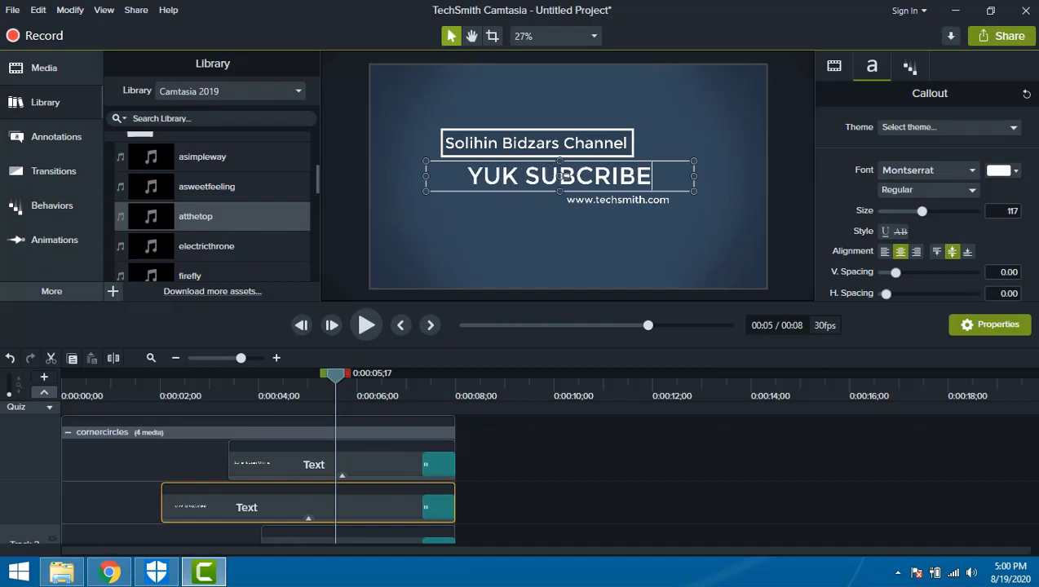
# Step: Change the font color of the "YUK SUBCRIBE" title text to yellow #DAE208
pyautogui.click(664, 178)
pyautogui.moveTo(592, 173); pyautogui.dragTo(457, 181)
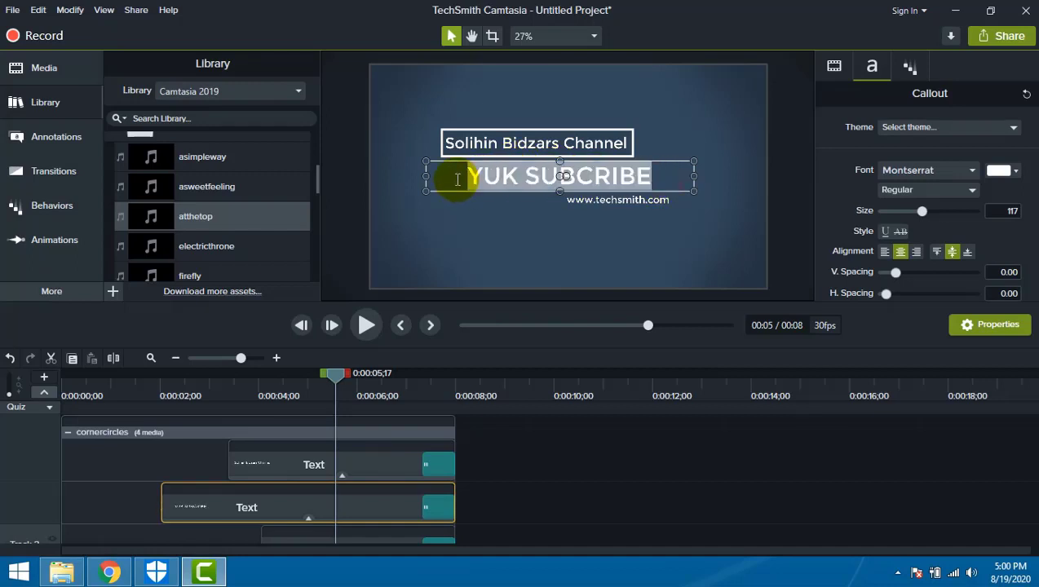
pyautogui.click(1010, 169)
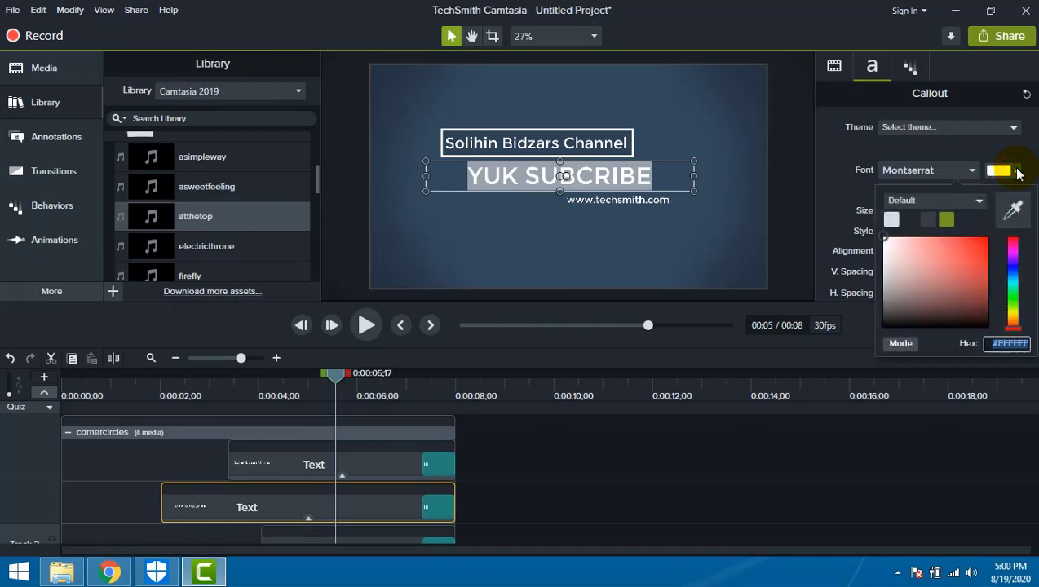
pyautogui.click(1012, 313)
pyautogui.click(984, 247)
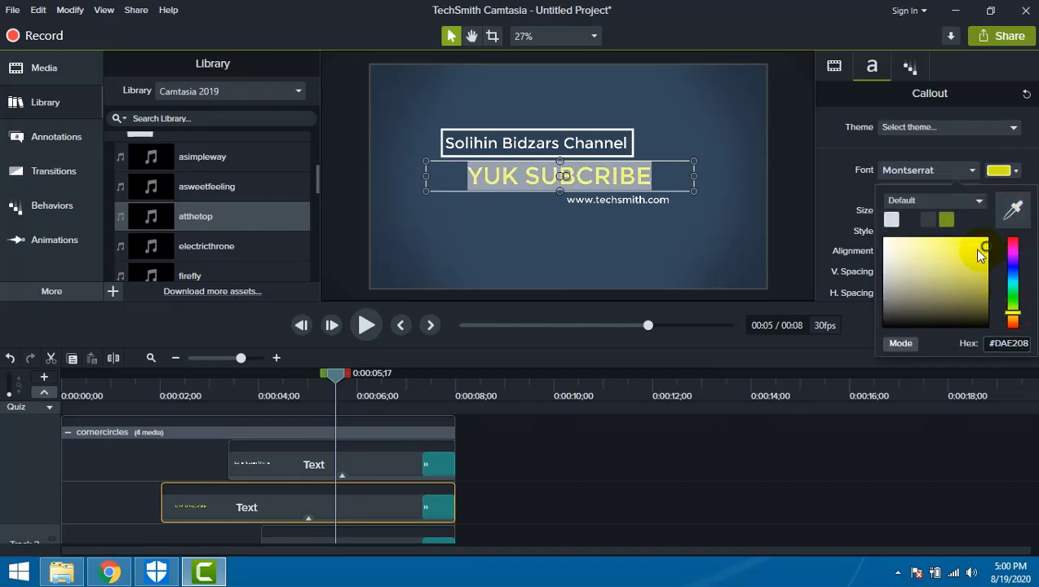
pyautogui.click(653, 200)
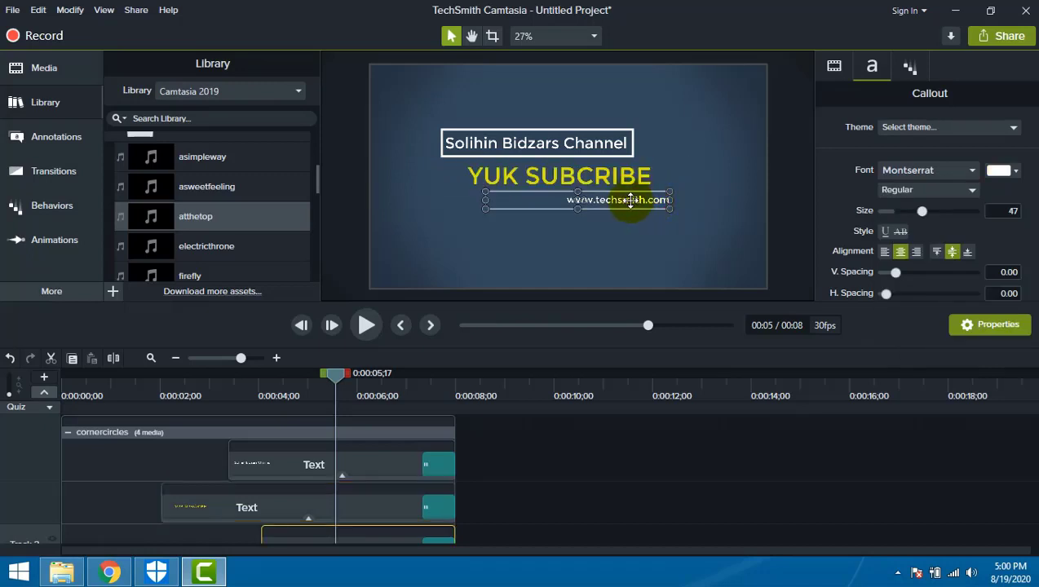
pyautogui.moveTo(568, 199); pyautogui.dragTo(672, 241)
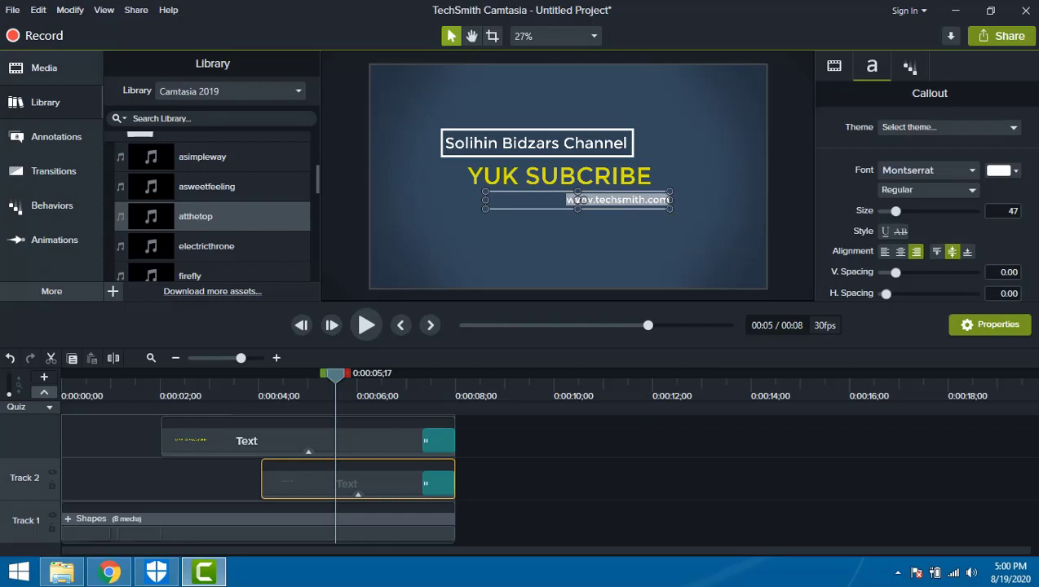
pyautogui.press('BackSpace')
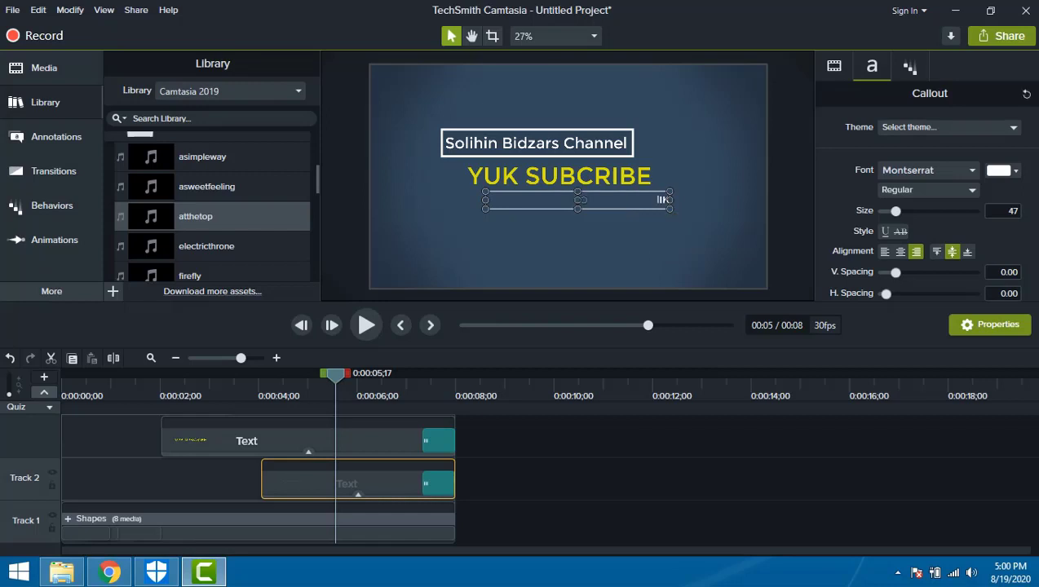
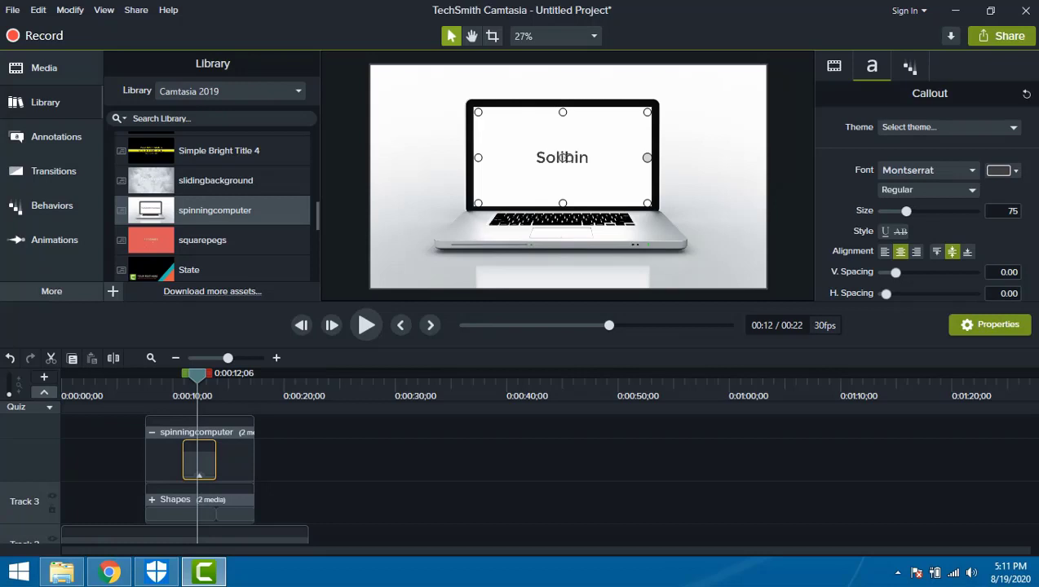
# Step: Complete the YouTube channel's name in the text on the spinningcomputer intro's laptop screen
pyautogui.write('Bi')
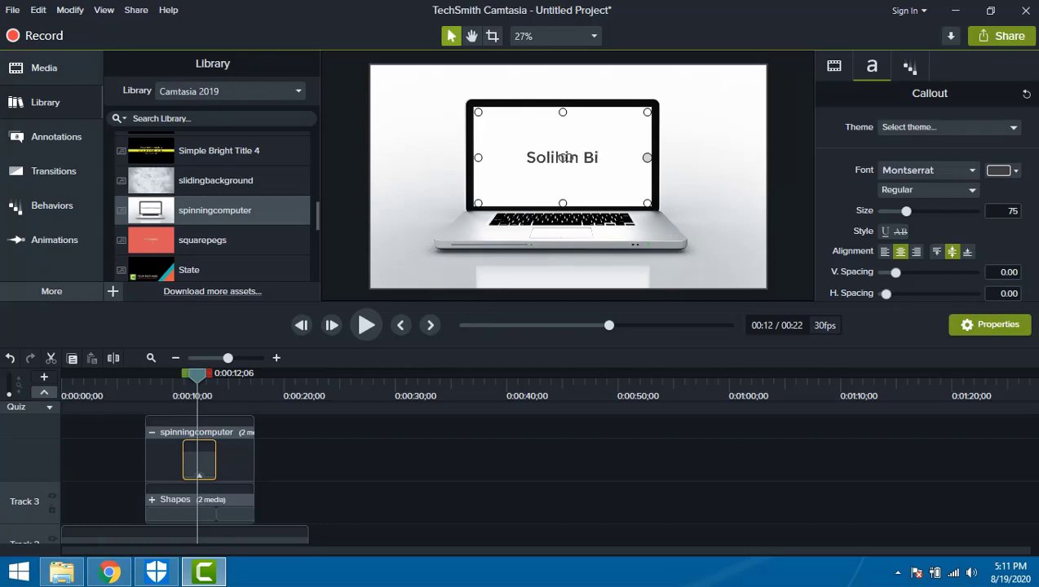
pyautogui.write('dzars')
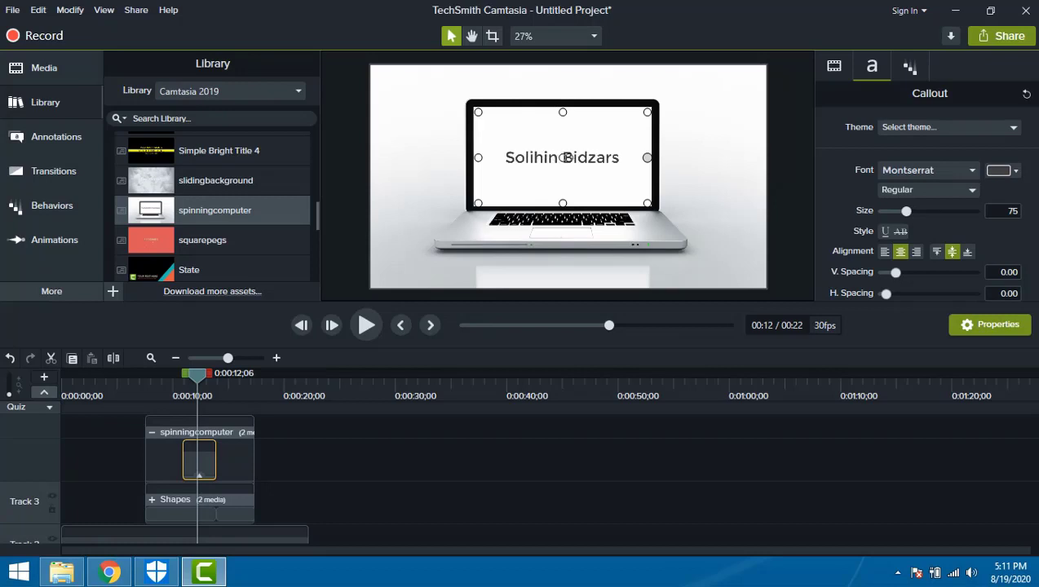
pyautogui.write(' Channel')
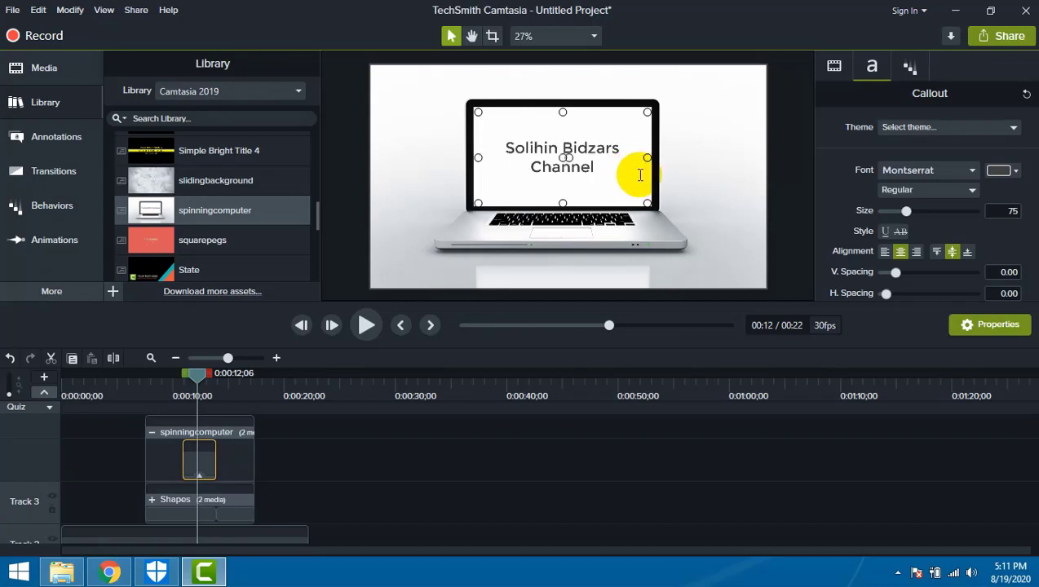
# Step: Change the font color of the channel name on the laptop screen to red #F30909
pyautogui.moveTo(604, 167); pyautogui.dragTo(498, 140)
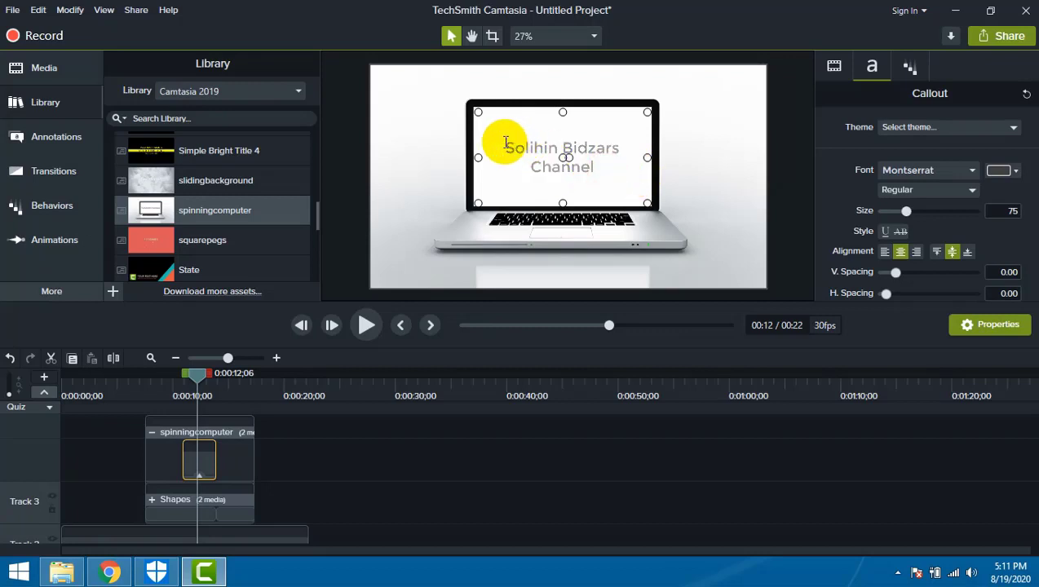
pyautogui.click(1013, 169)
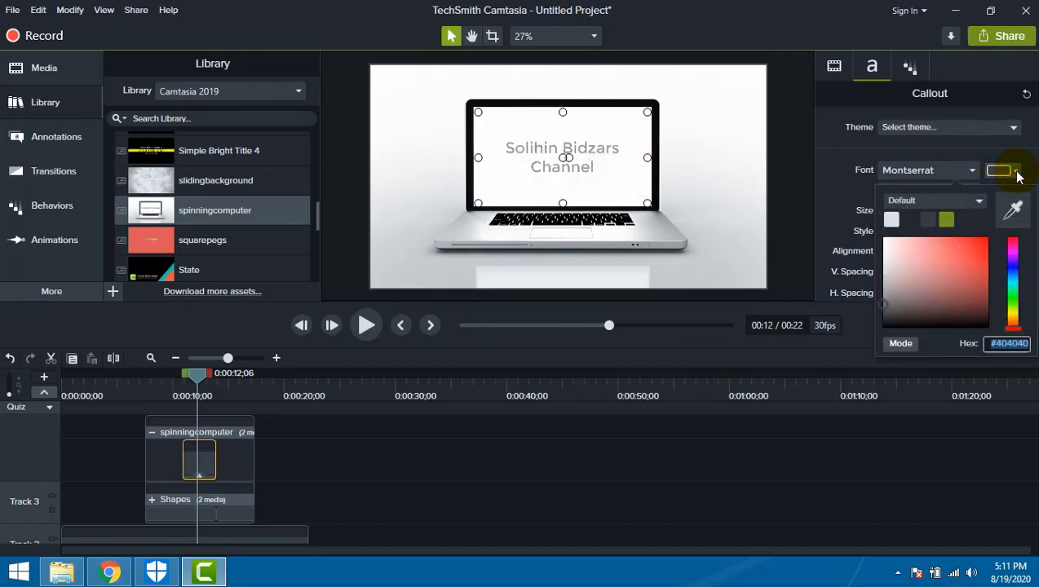
pyautogui.click(985, 242)
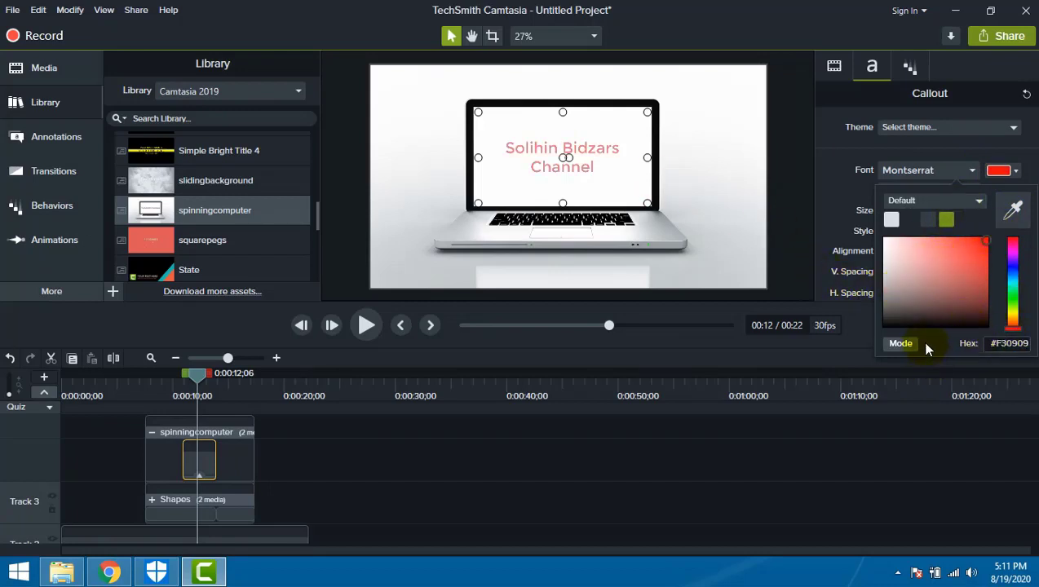
pyautogui.click(858, 323)
# Step: Set the channel name's vertical spacing to 0.11 and its font size to 97
pyautogui.moveTo(887, 273); pyautogui.dragTo(896, 277)
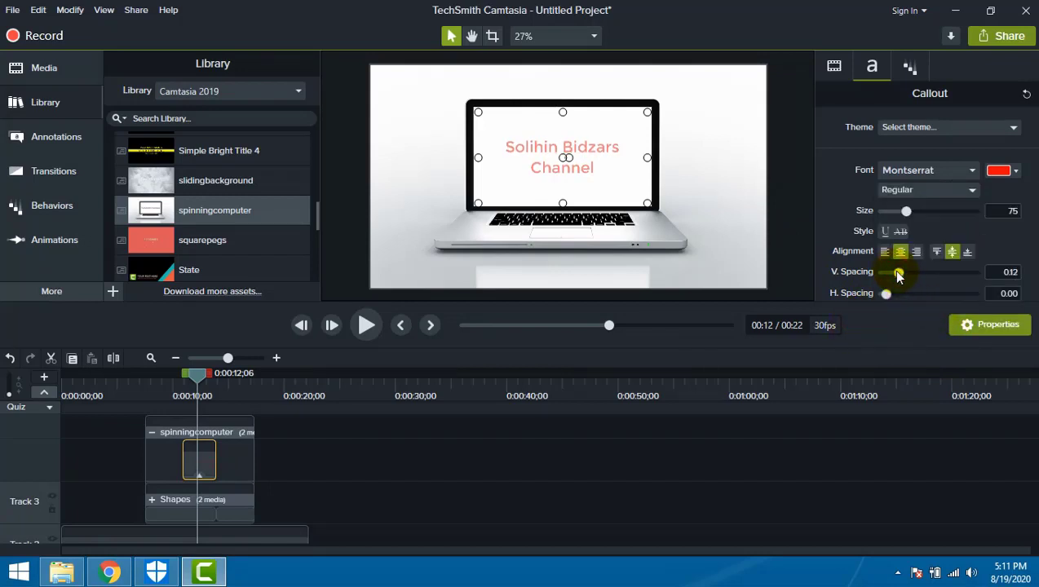
pyautogui.moveTo(905, 211); pyautogui.dragTo(914, 212)
pyautogui.click(477, 200)
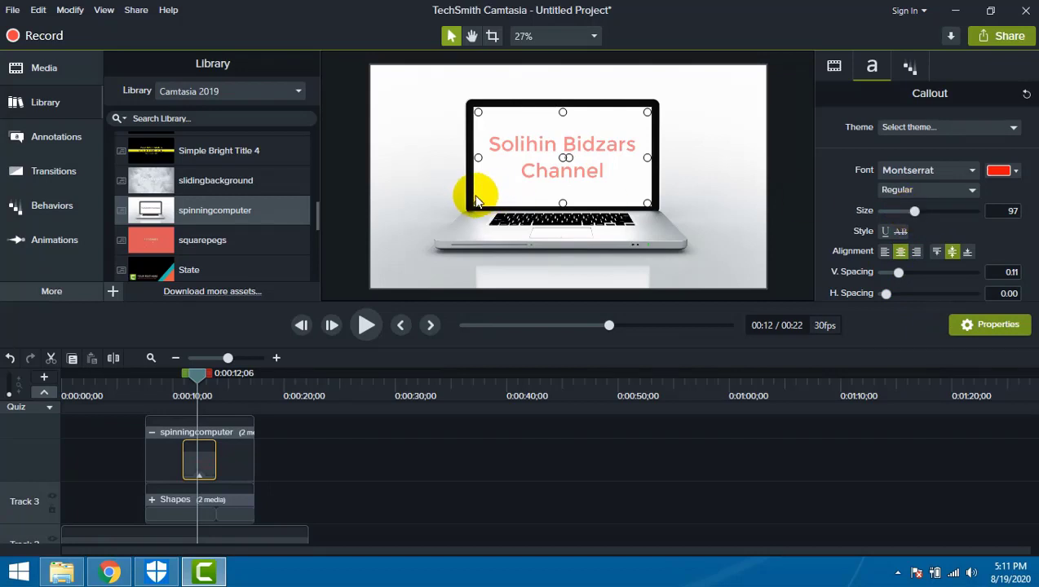
# Step: Play back the spinningcomputer intro from about 0:00:09;06 to check the red channel name, and clear the selection
pyautogui.click(366, 324)
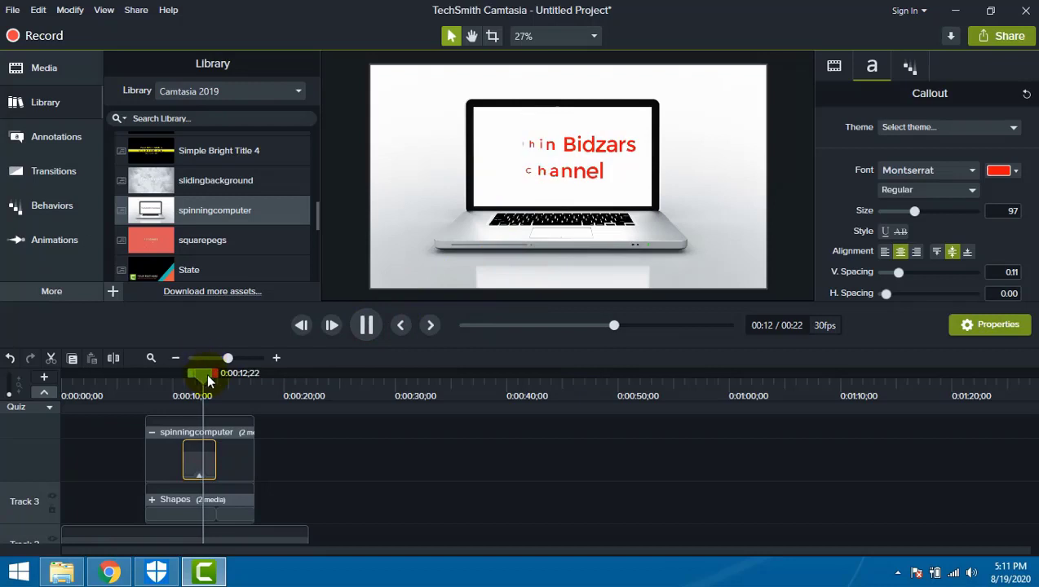
pyautogui.click(168, 380)
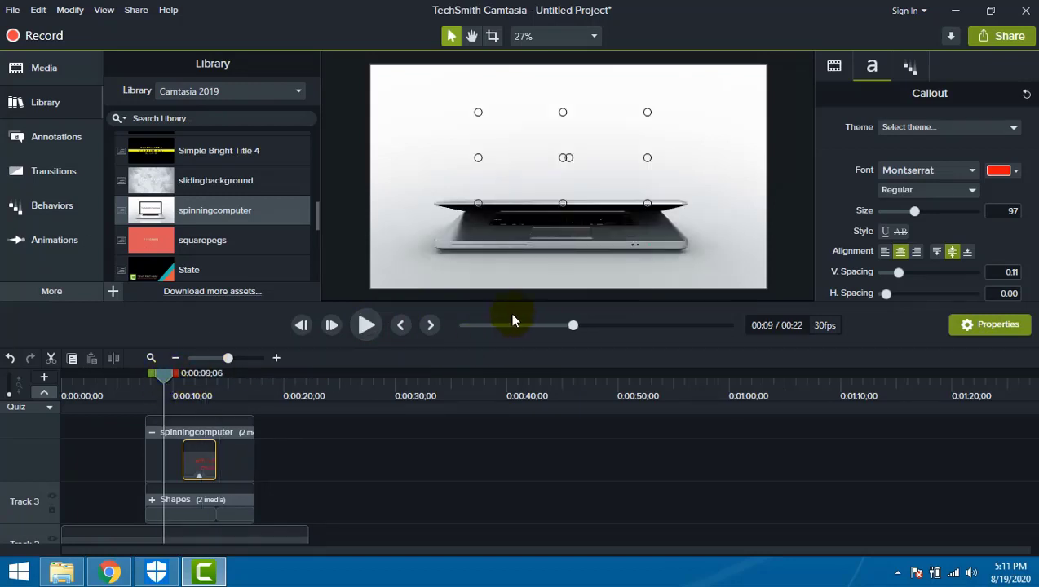
pyautogui.click(366, 324)
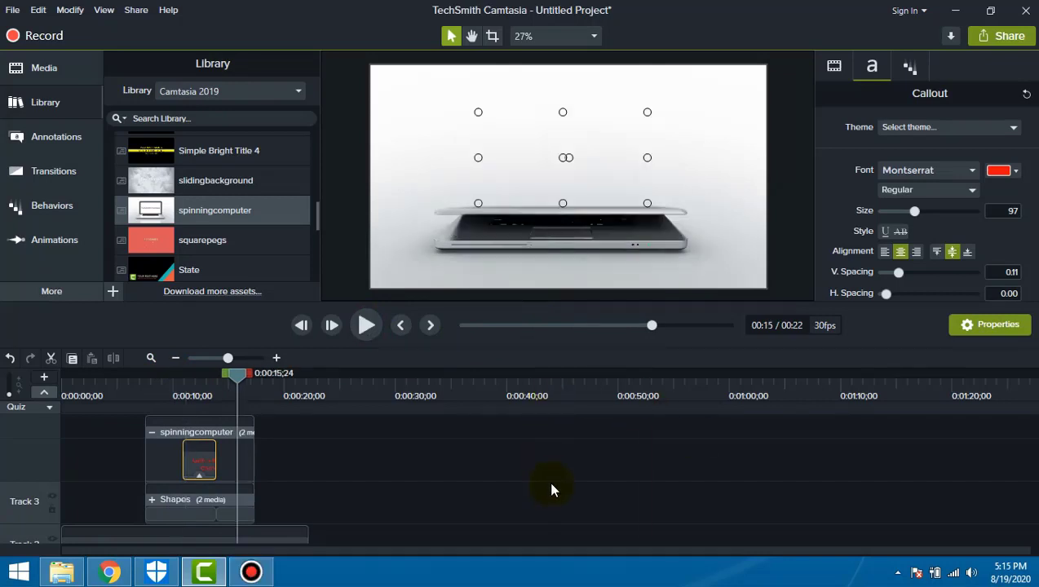
pyautogui.click(551, 481)
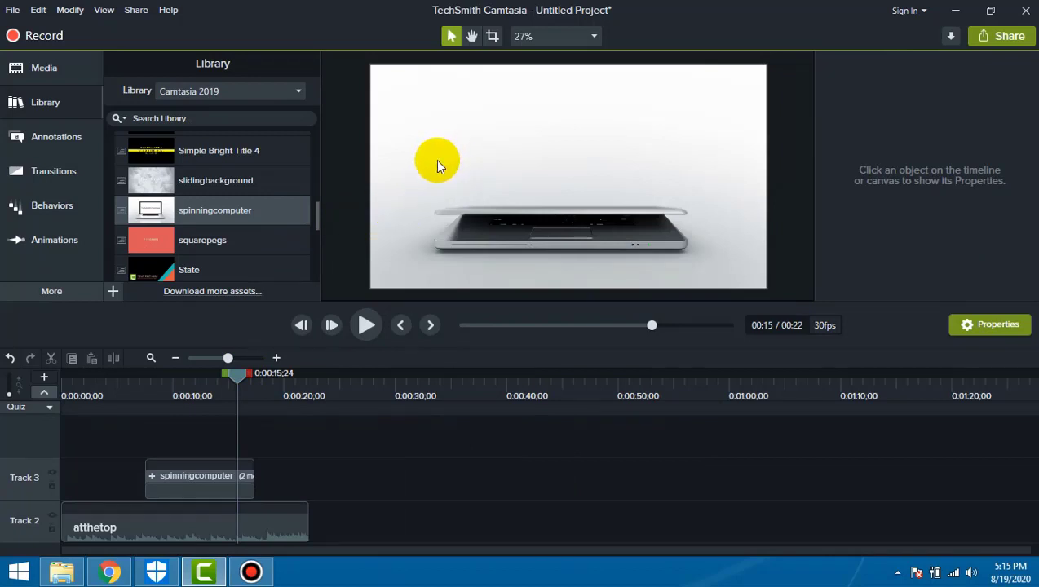
# Step: Start producing the project as a local file
pyautogui.click(989, 38)
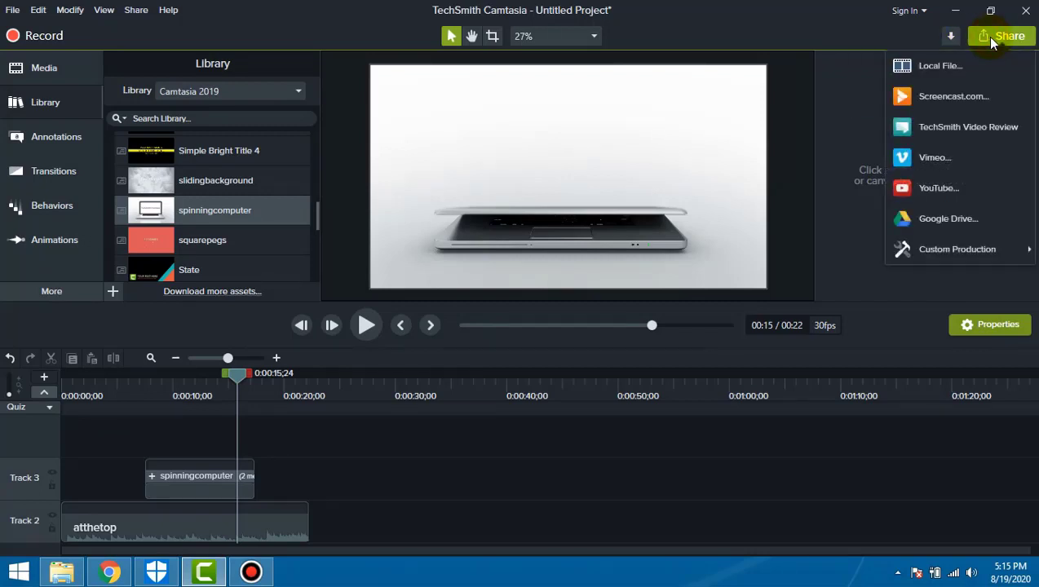
pyautogui.click(948, 71)
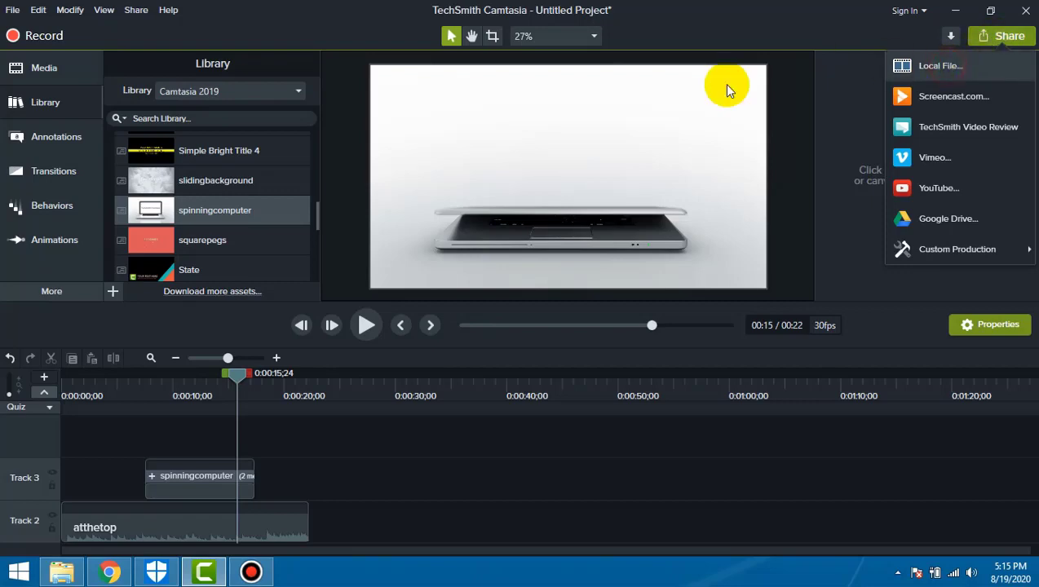
pyautogui.click(674, 155)
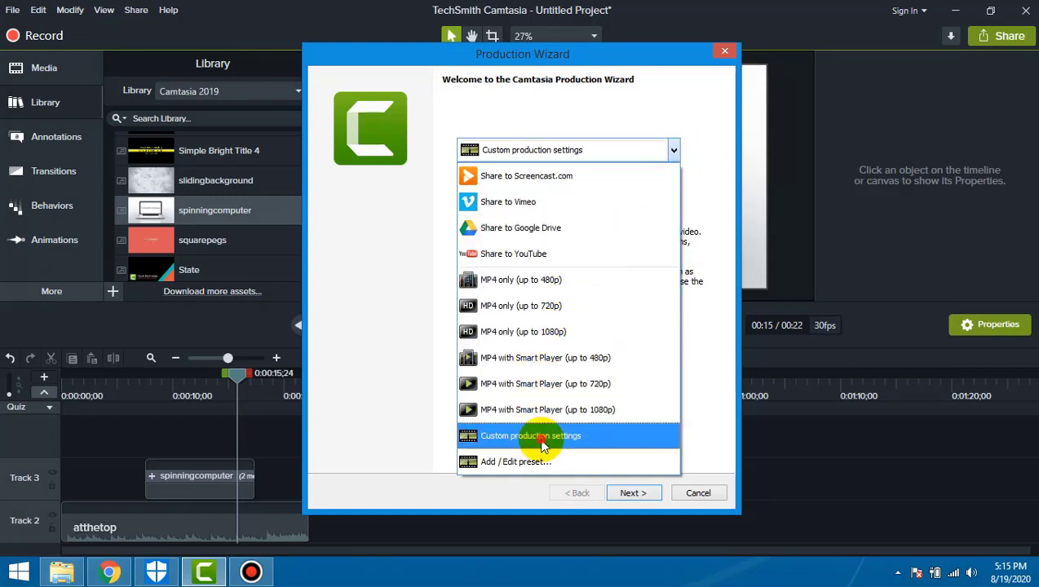
pyautogui.click(543, 437)
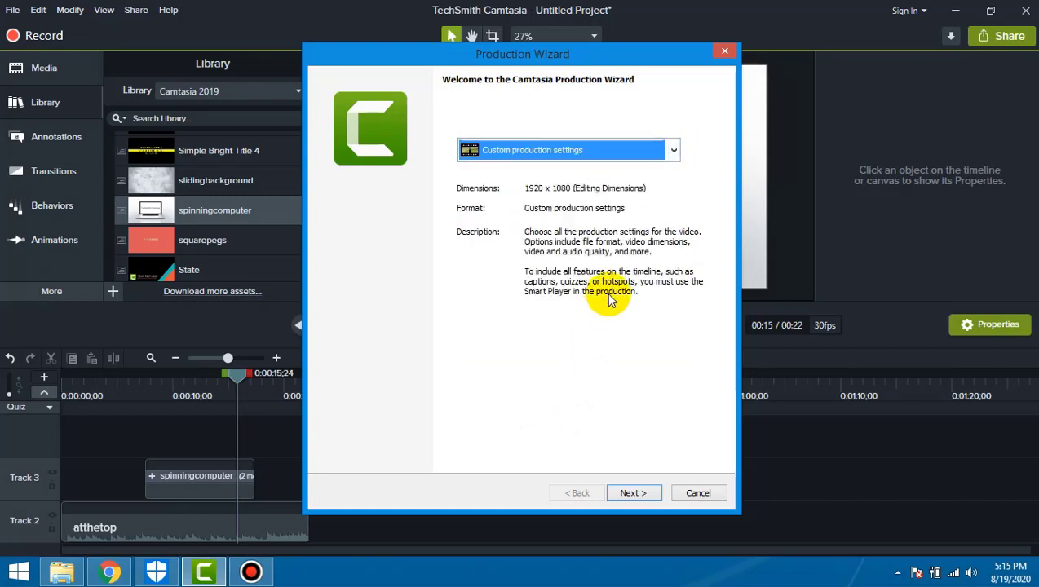
pyautogui.click(630, 494)
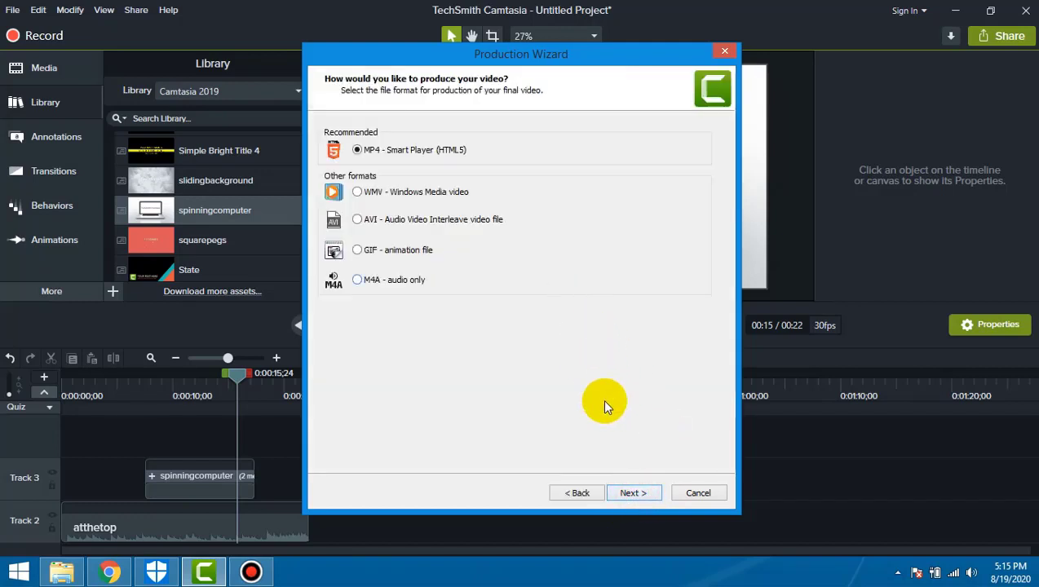
pyautogui.click(583, 494)
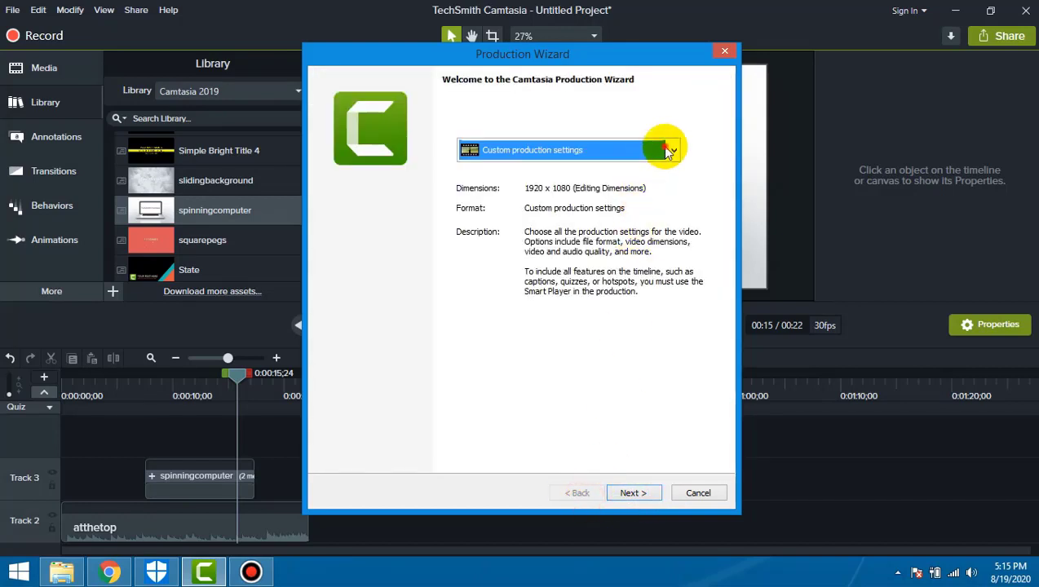
# Step: Choose the MP4 with Smart Player (up to 720p) production preset and continue to the save settings
pyautogui.click(670, 150)
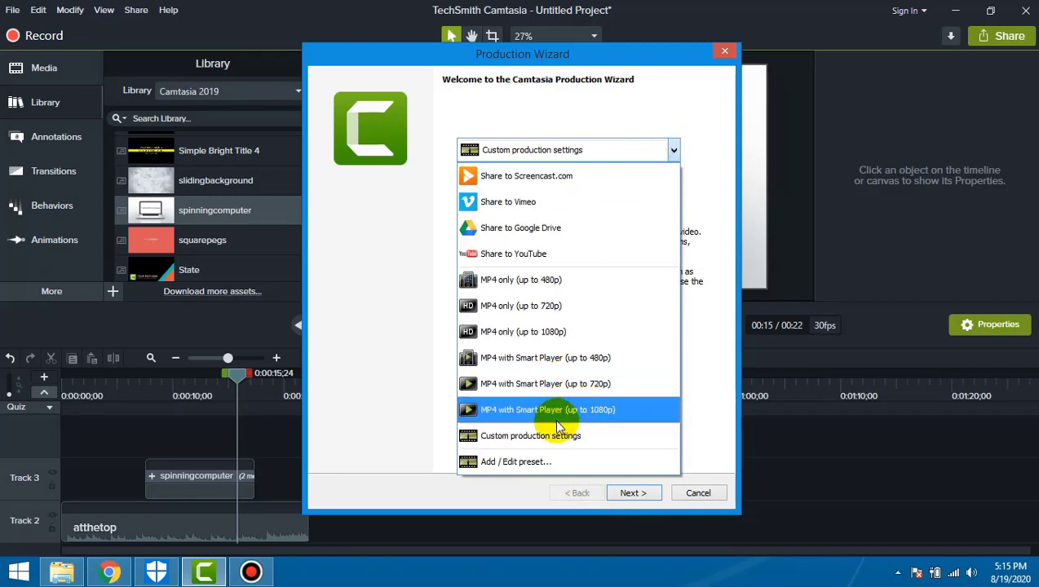
pyautogui.click(605, 391)
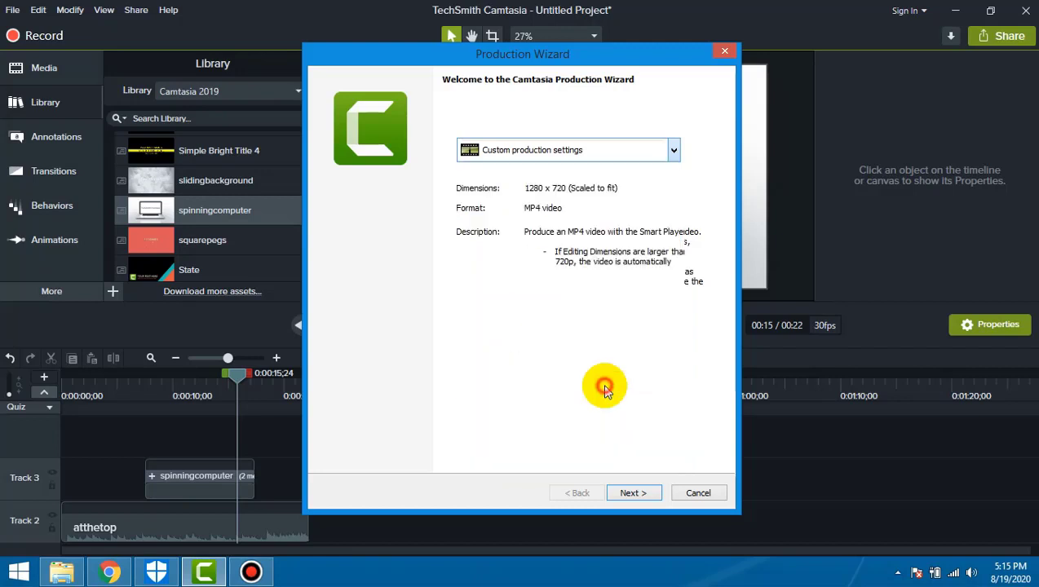
pyautogui.click(634, 493)
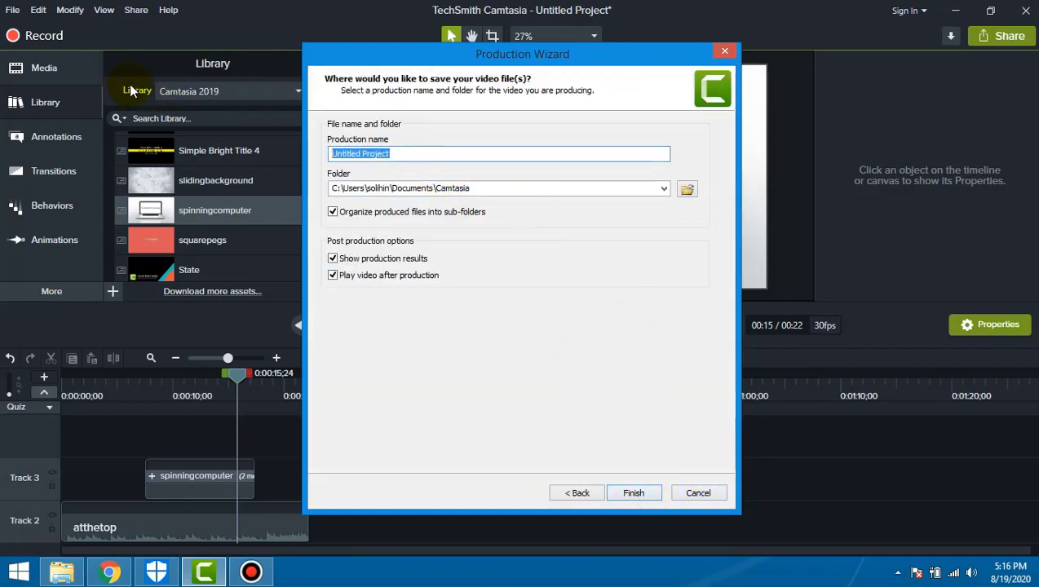
# Step: Name the production "Opening Youtube", save it as an MP4 in the Documents\Camtasia folder and start rendering
pyautogui.write('Opening Youtube')
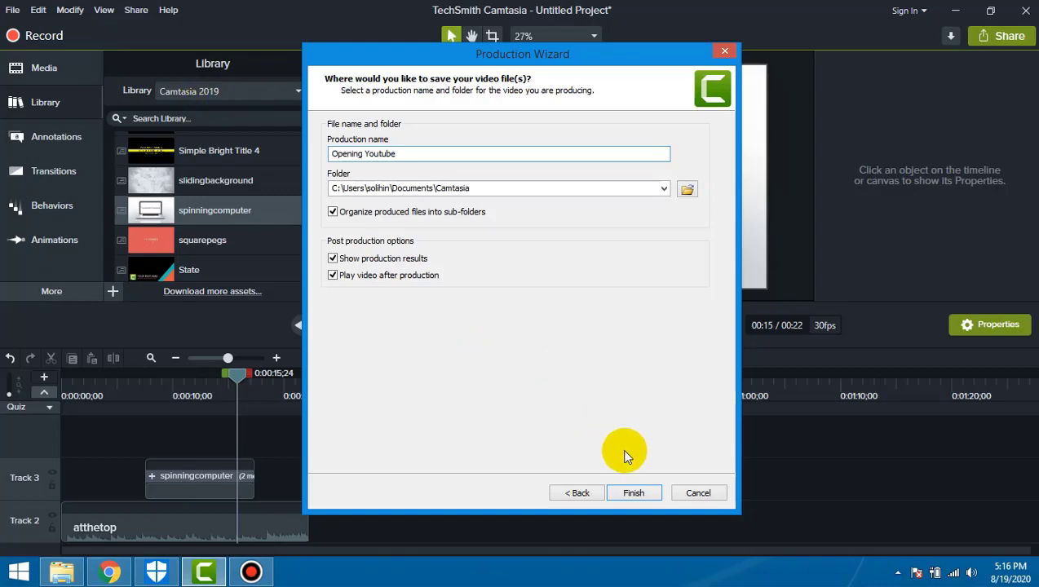
pyautogui.click(686, 188)
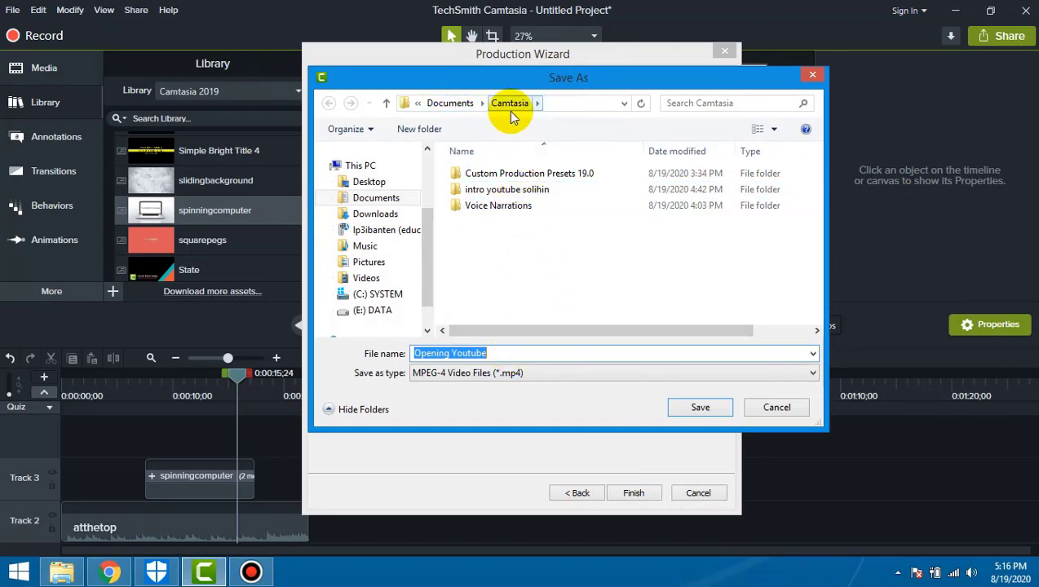
pyautogui.click(706, 408)
pyautogui.click(635, 492)
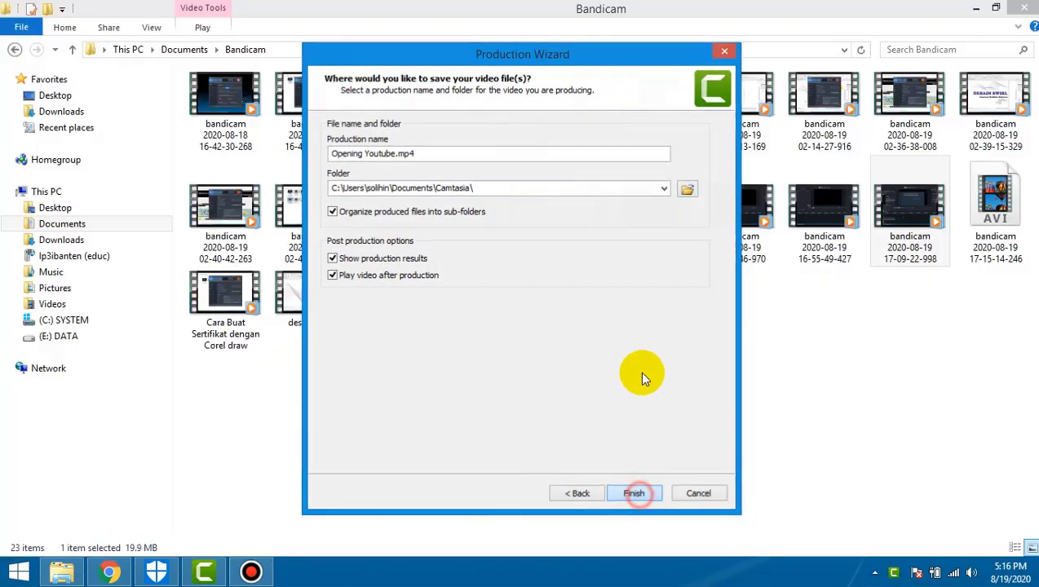
# Step: Minimize the Bandicam folder window and reposition the rendering progress dialog on the desktop
pyautogui.moveTo(556, 230); pyautogui.dragTo(644, 296)
pyautogui.click(976, 8)
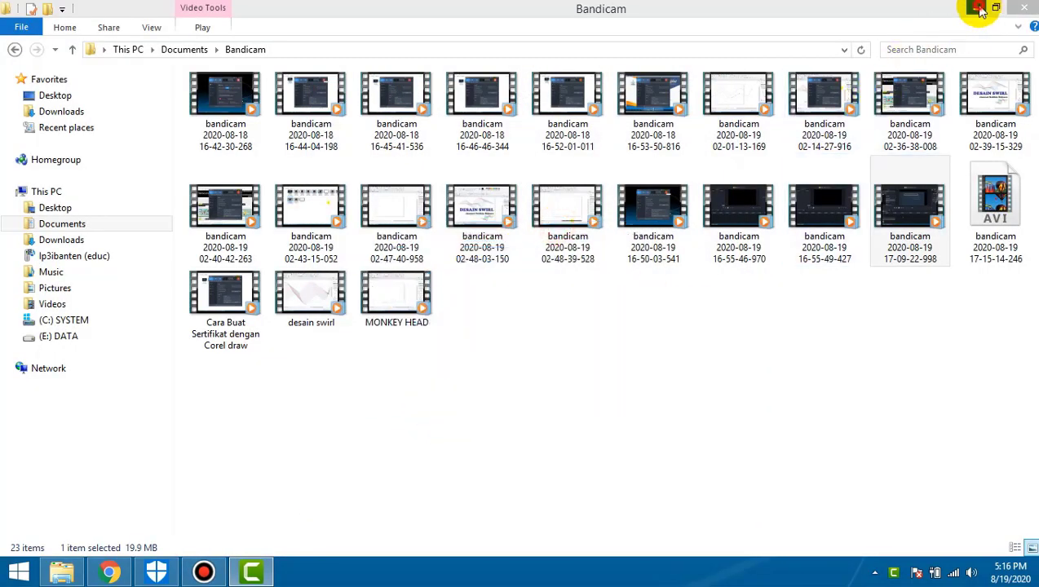
pyautogui.click(531, 304)
pyautogui.moveTo(526, 322); pyautogui.dragTo(589, 84)
pyautogui.click(696, 73)
pyautogui.click(654, 127)
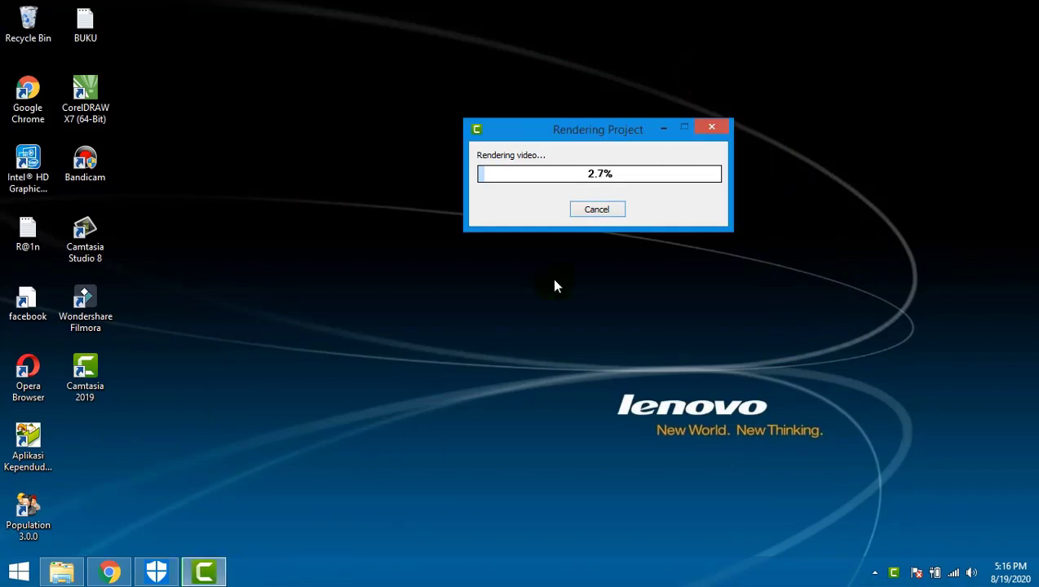
pyautogui.moveTo(608, 127); pyautogui.dragTo(463, 328)
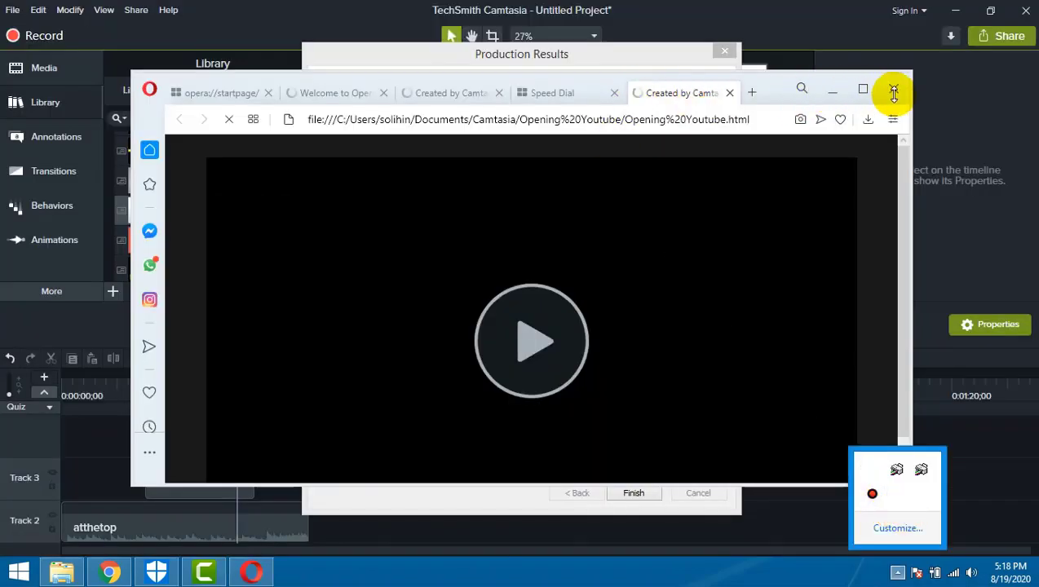
# Step: Minimize the Opera window with the produced video to return to Camtasia's Production Results
pyautogui.click(252, 571)
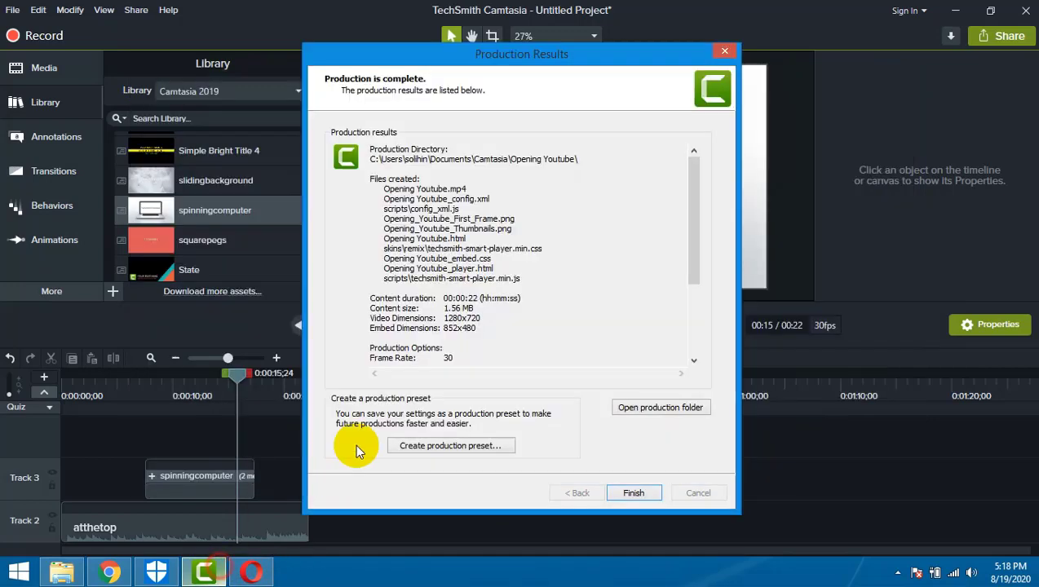
# Step: Finish the production results dialog and open the Opening Youtube folder under Documents\Camtasia in File Explorer
pyautogui.moveTo(510, 54); pyautogui.dragTo(489, 37)
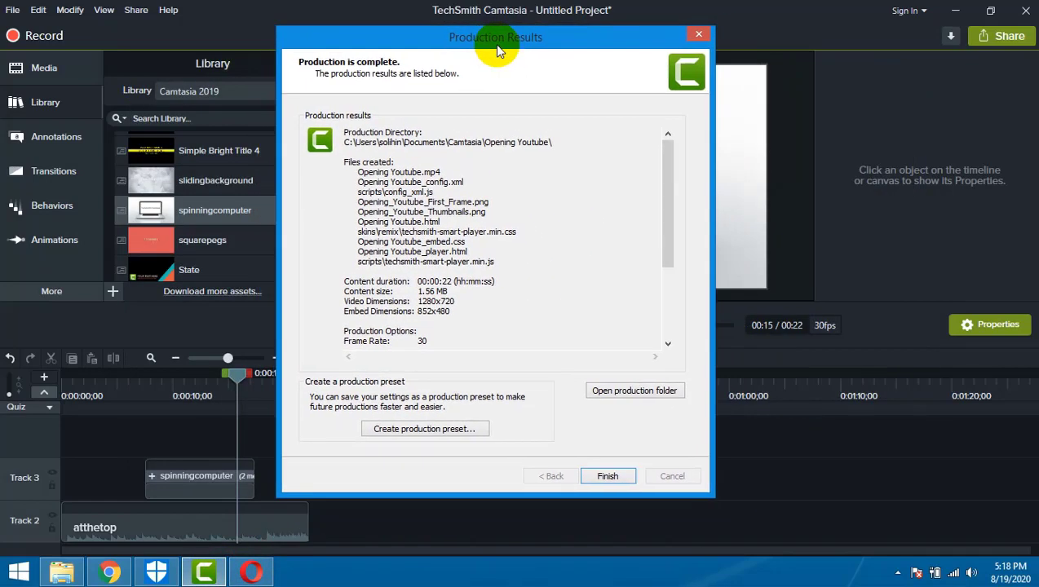
pyautogui.click(624, 480)
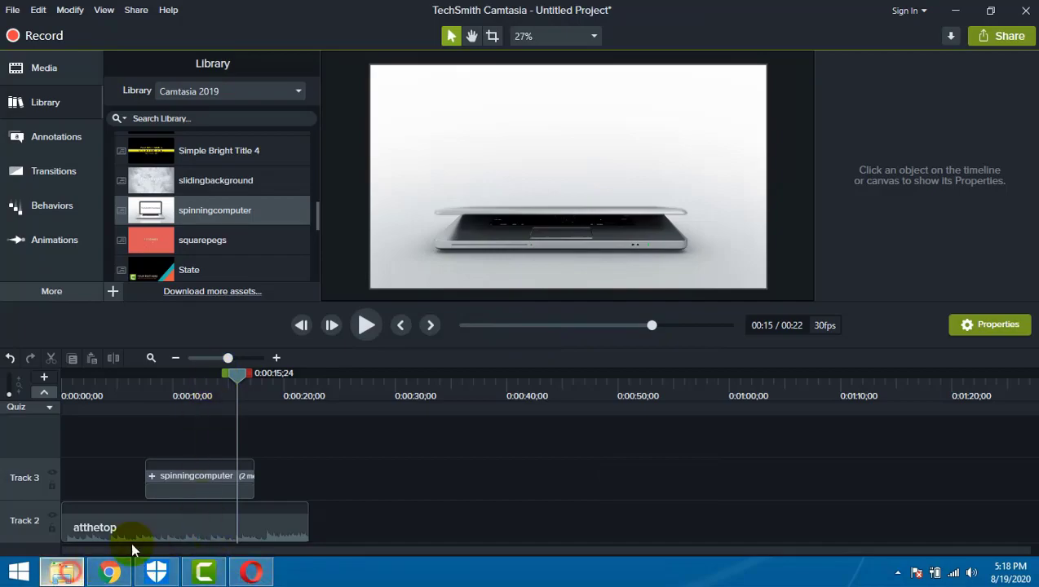
pyautogui.click(62, 571)
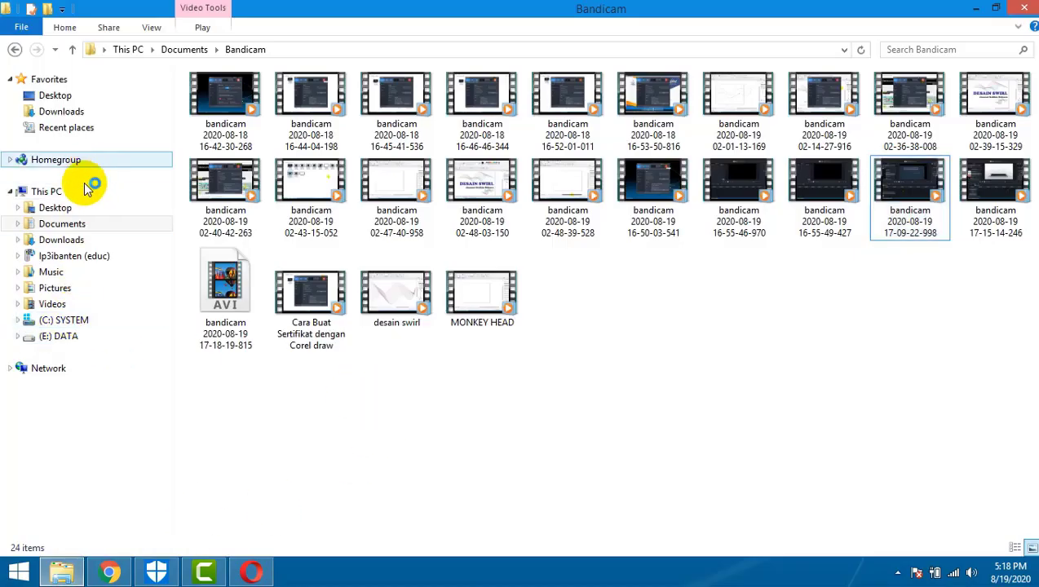
pyautogui.click(62, 225)
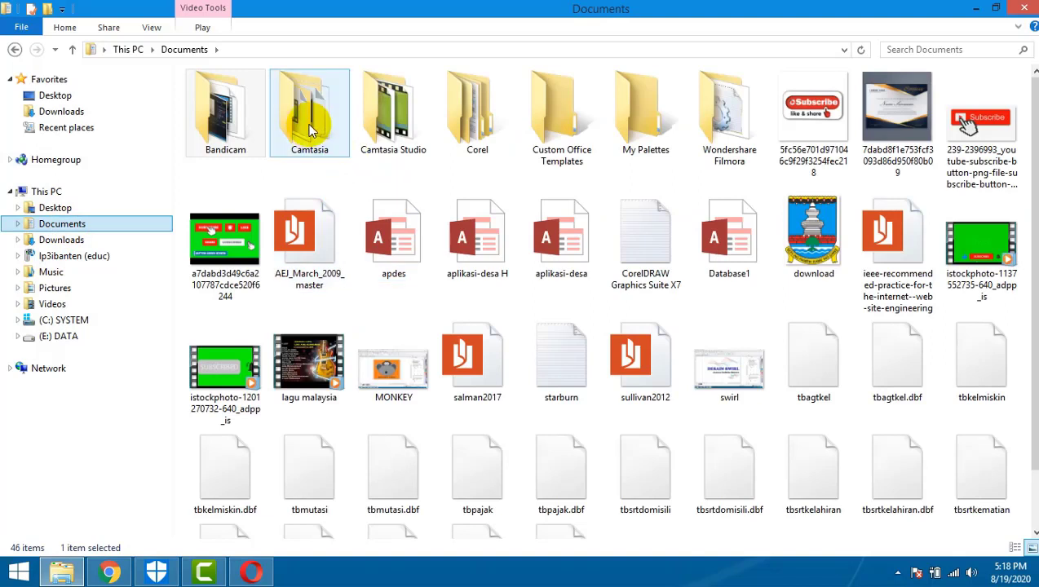
pyautogui.doubleClick(301, 106)
pyautogui.click(286, 260)
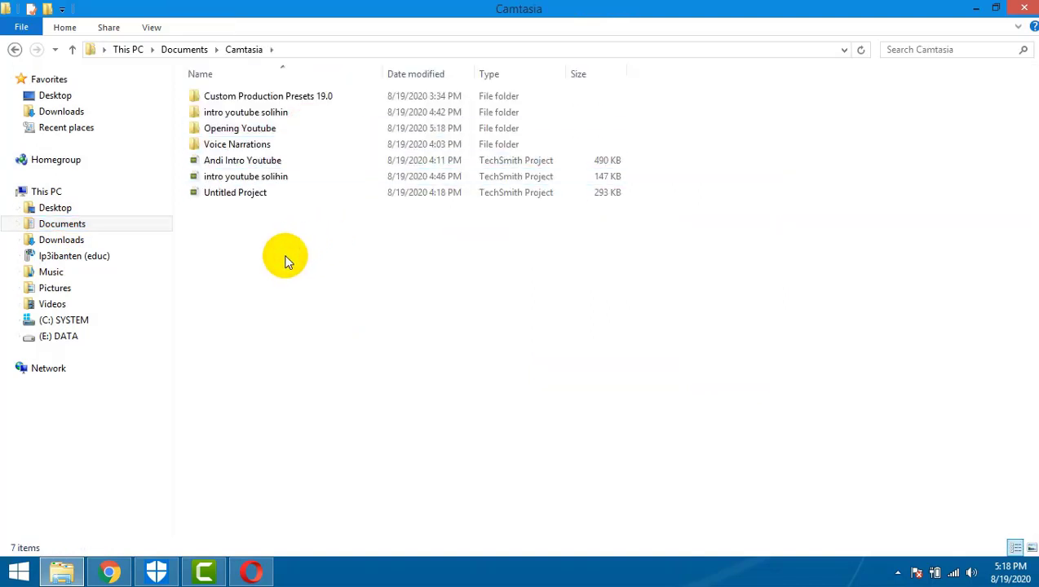
pyautogui.click(247, 133)
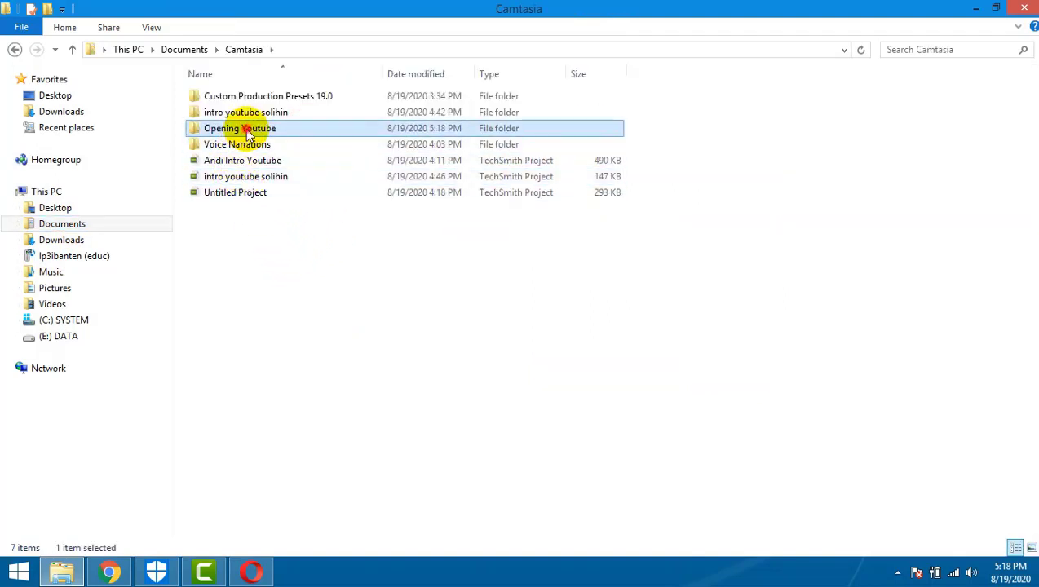
pyautogui.doubleClick(247, 133)
# Step: Play the Opening Youtube MP4 video through to its end and close the media player
pyautogui.click(248, 146)
pyautogui.rightClick(253, 147)
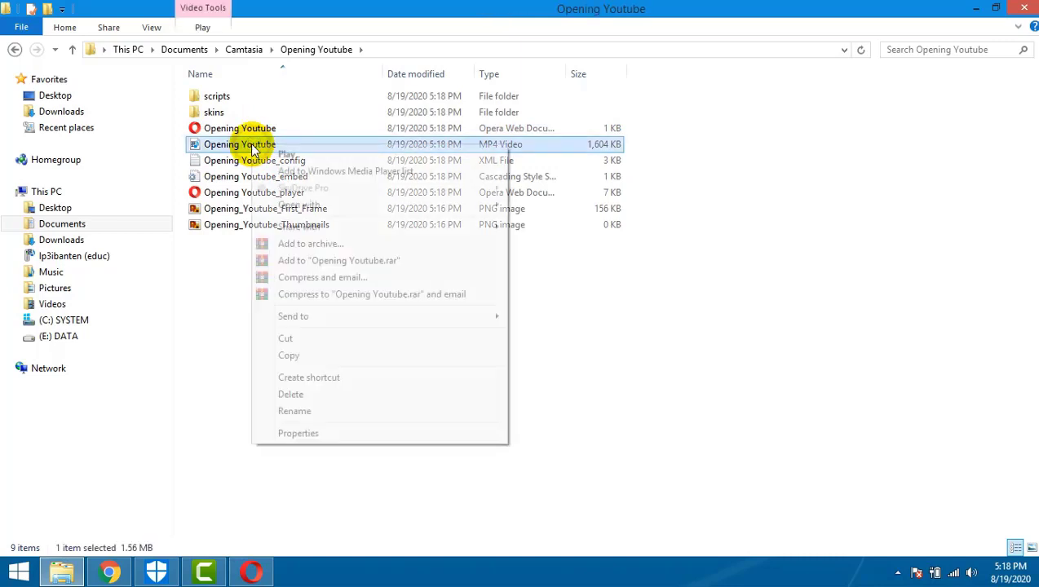
pyautogui.click(285, 157)
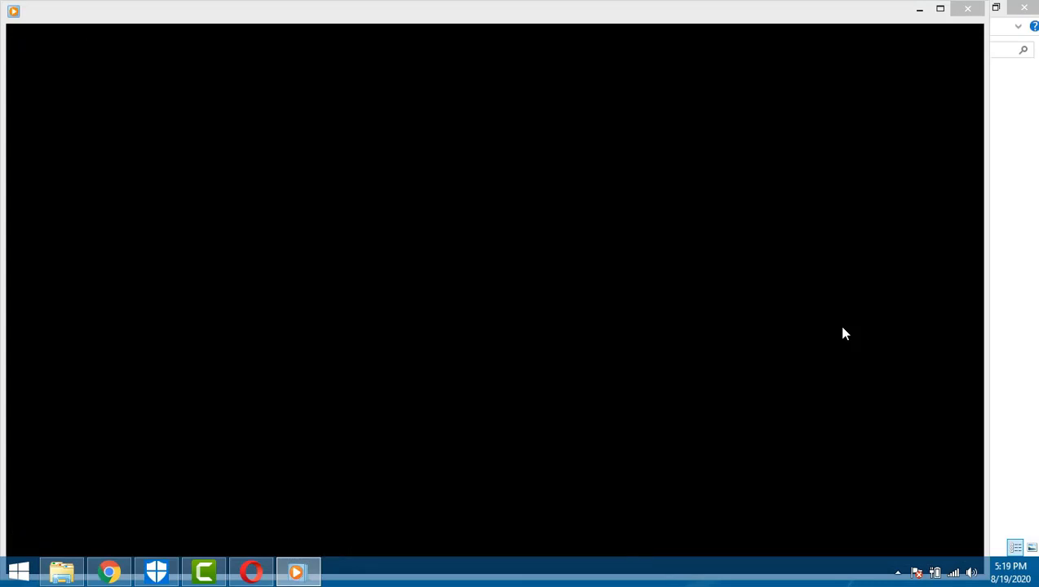
pyautogui.moveTo(891, 274)
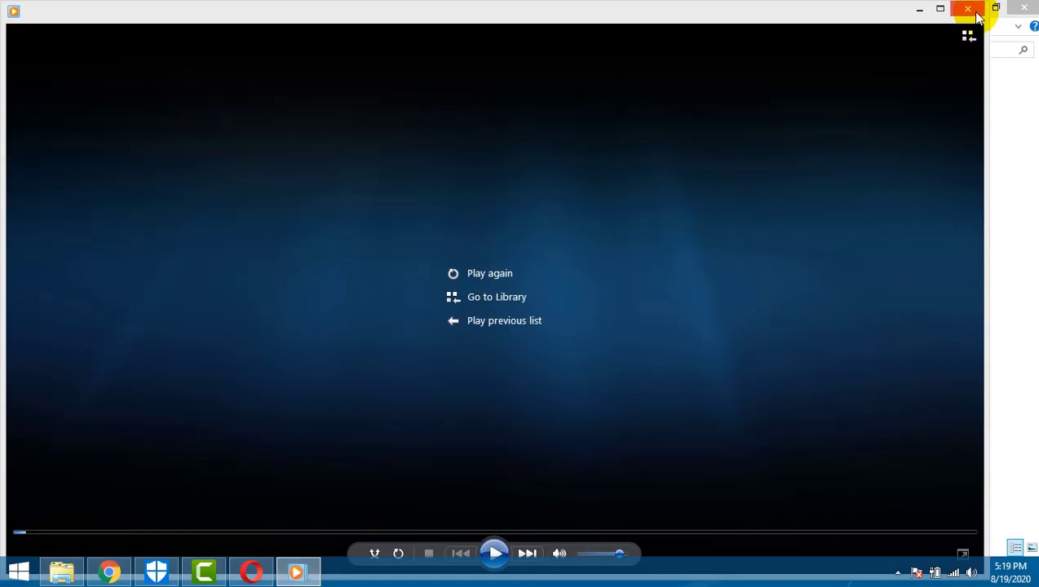
pyautogui.click(968, 9)
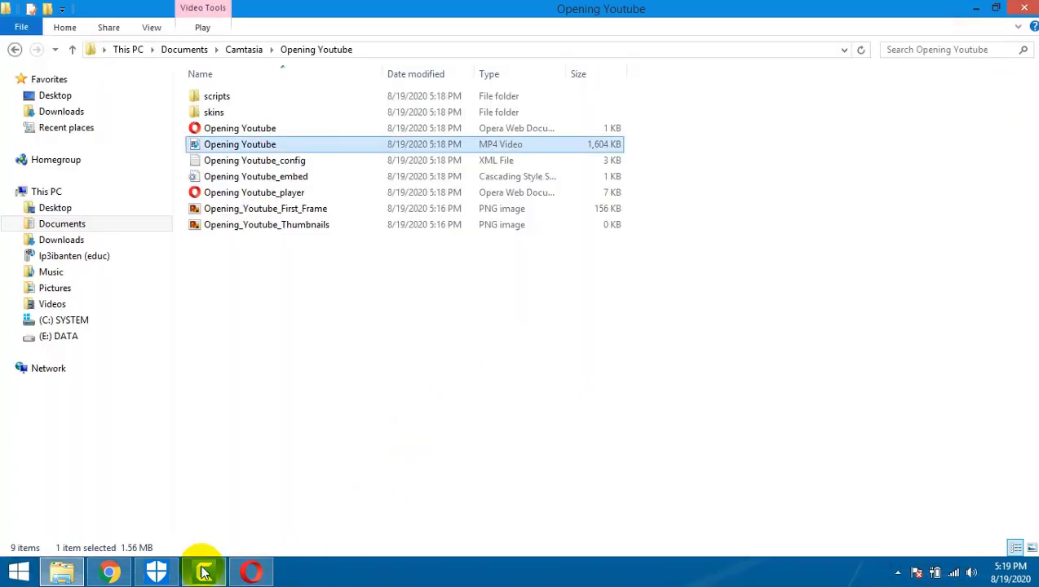
pyautogui.moveTo(203, 568)
pyautogui.click(618, 429)
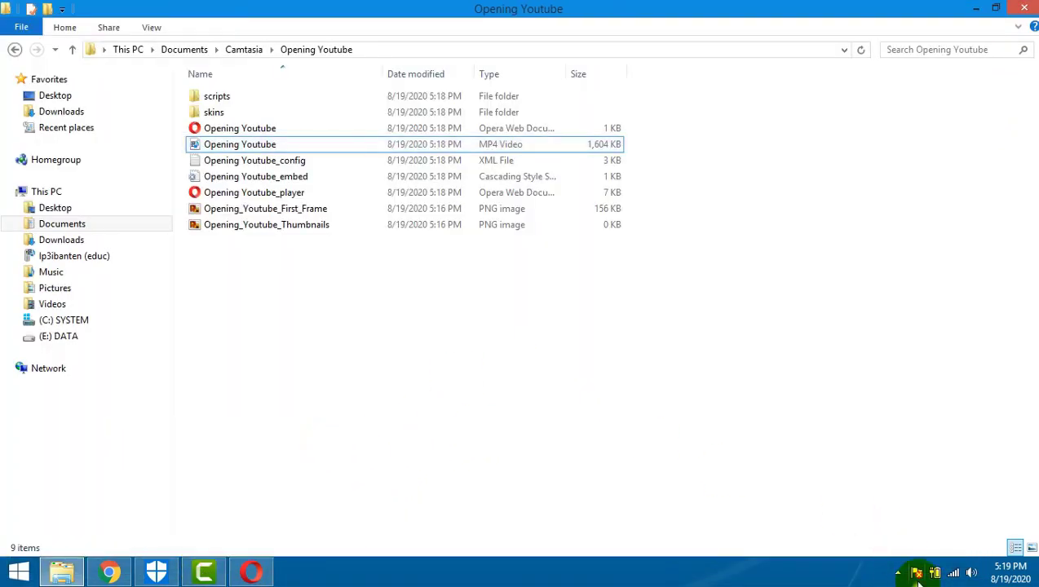
pyautogui.click(898, 573)
pyautogui.click(677, 467)
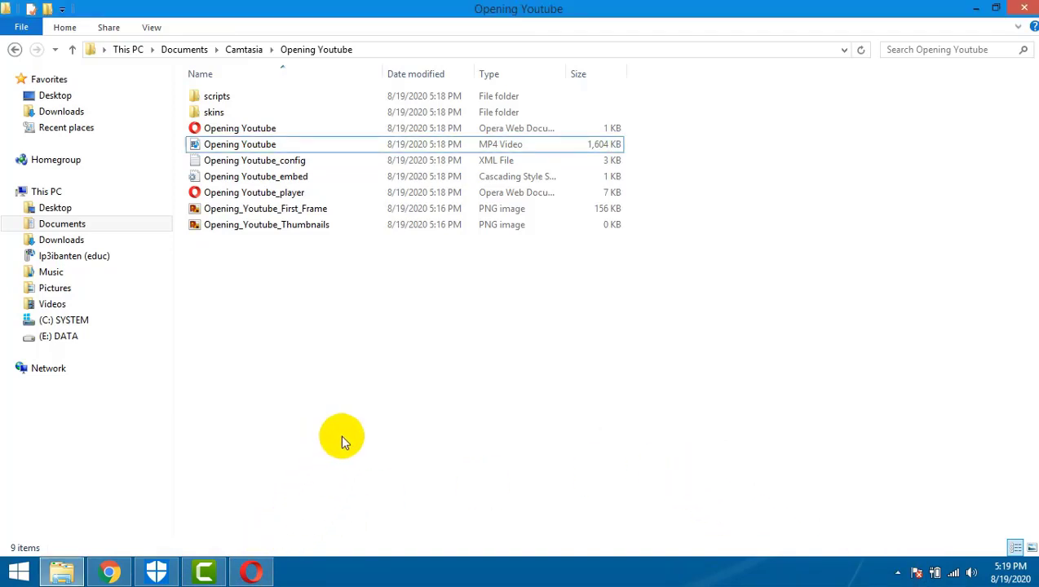
# Step: Switch from the production folder back to the untitled Camtasia project
pyautogui.click(204, 571)
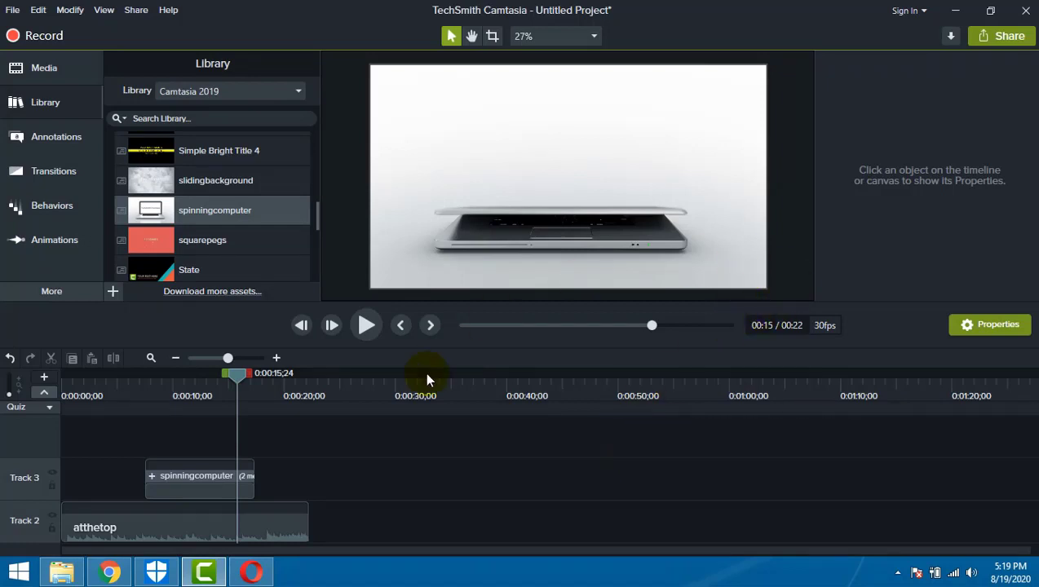
pyautogui.click(763, 580)
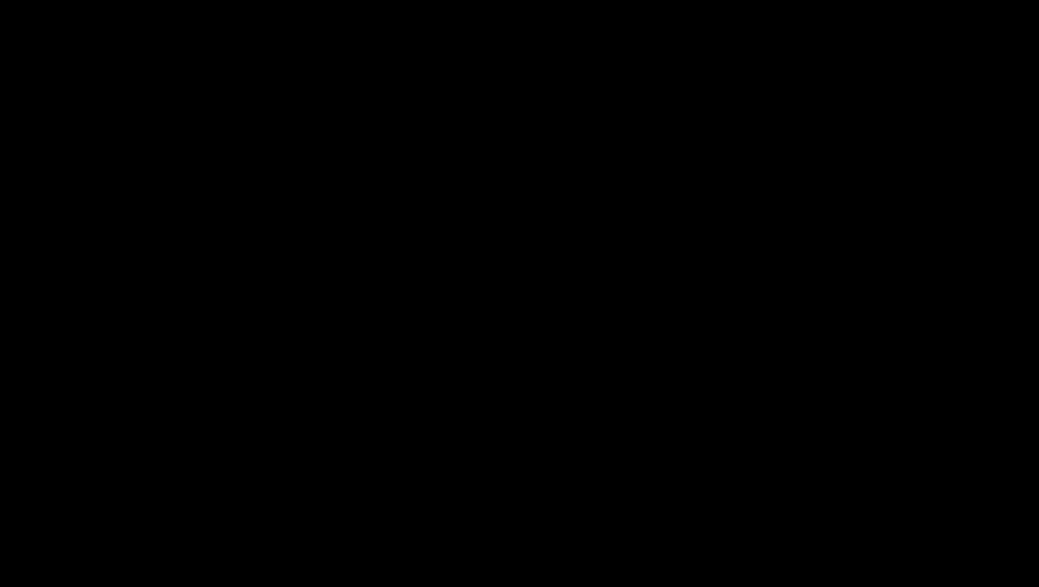